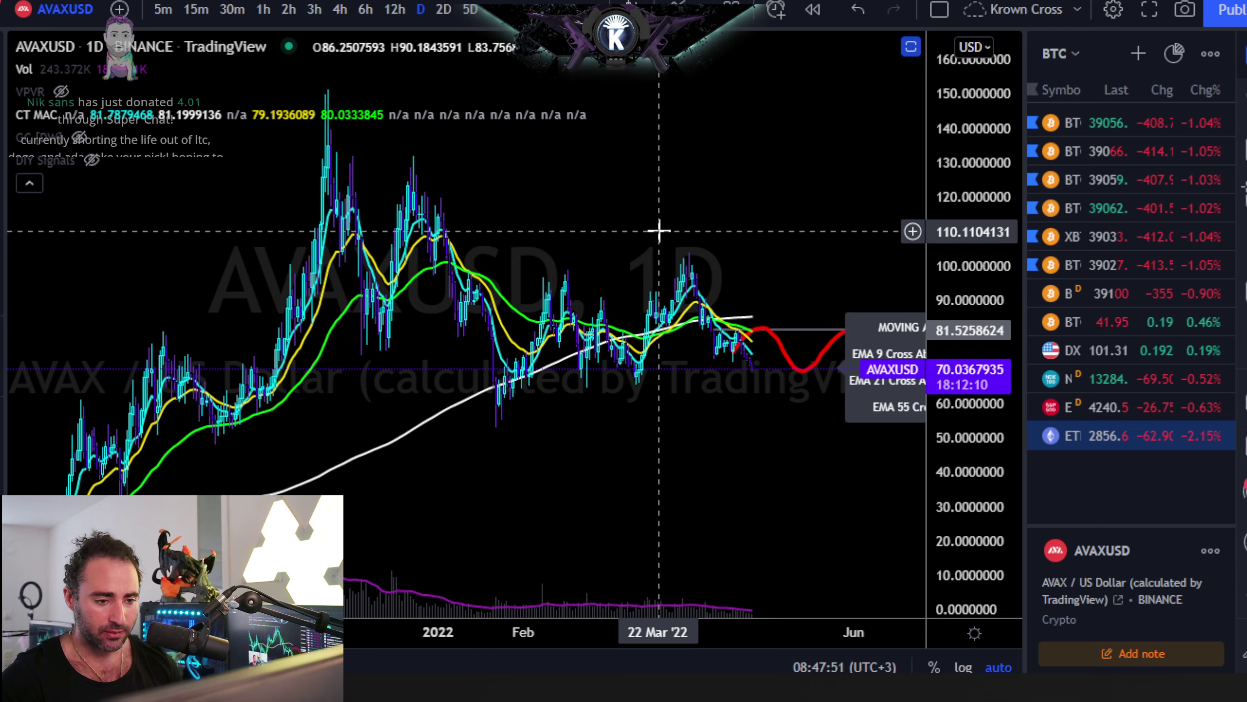
- Enlarge the BBWP pane of the daily AVAXUSD chart, examine its earlier lows, and restore all panes
{"action": "scroll", "coordinate": [585, 177], "scroll_direction": "up", "scroll_amount": 3}
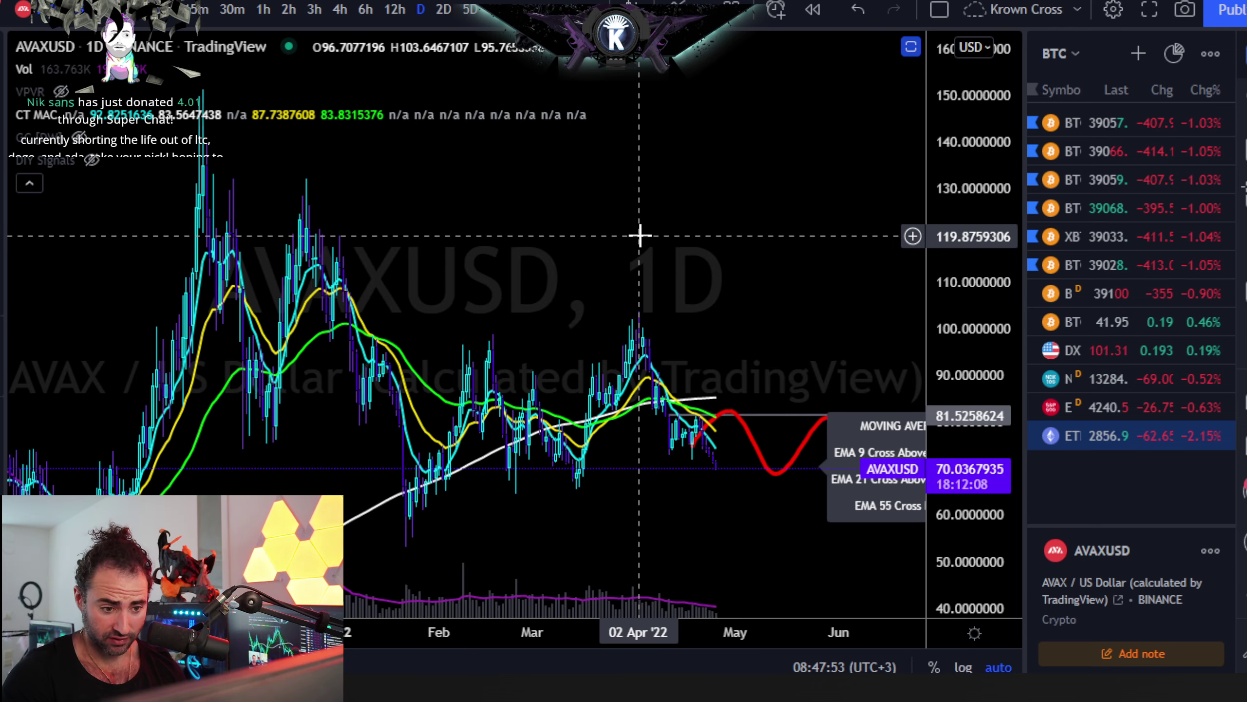
{"action": "scroll", "coordinate": [623, 268], "scroll_direction": "up", "scroll_amount": 5}
{"action": "scroll", "coordinate": [636, 427], "scroll_direction": "down", "scroll_amount": 5}
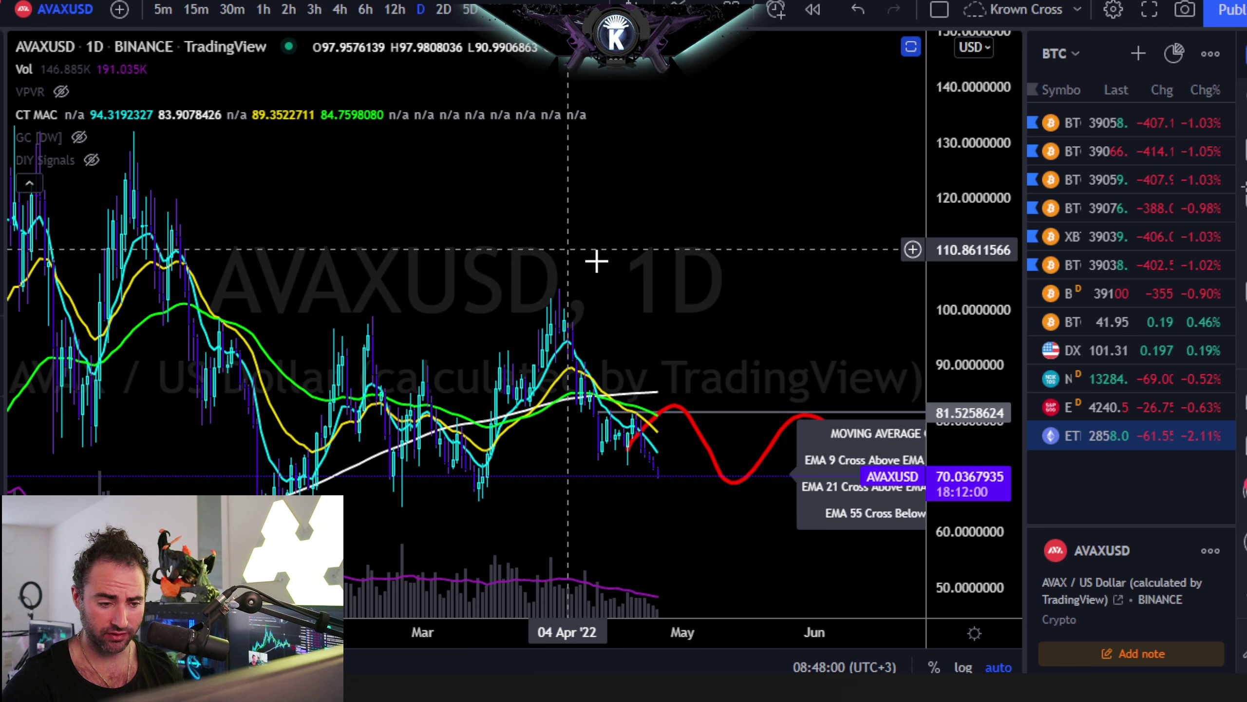
{"action": "double_click", "coordinate": [622, 180]}
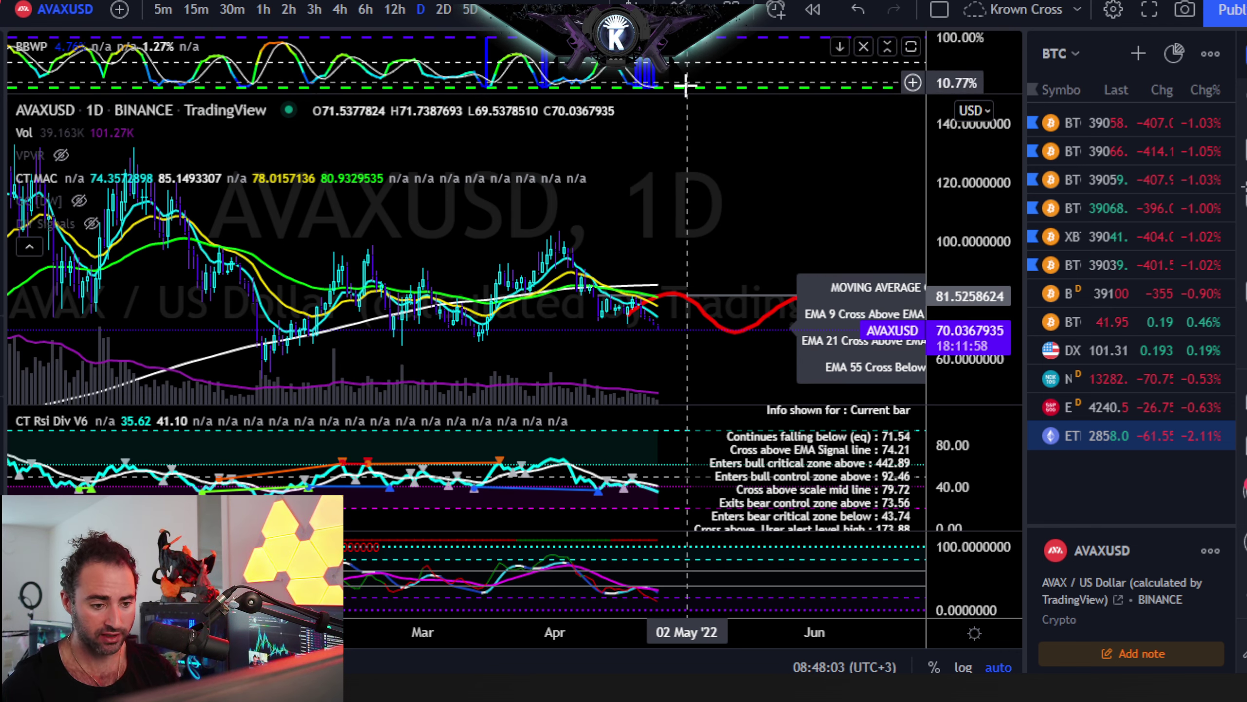
{"action": "double_click", "coordinate": [675, 69]}
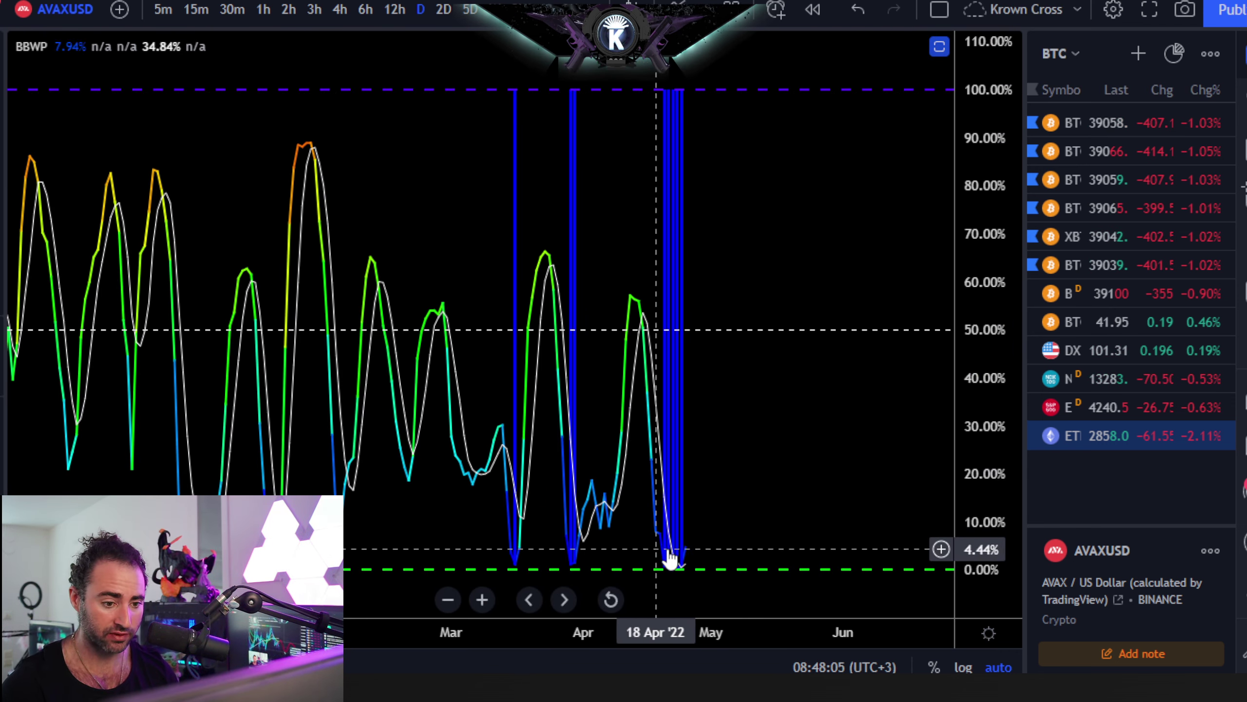
{"action": "scroll", "coordinate": [602, 511], "scroll_direction": "down", "scroll_amount": 3}
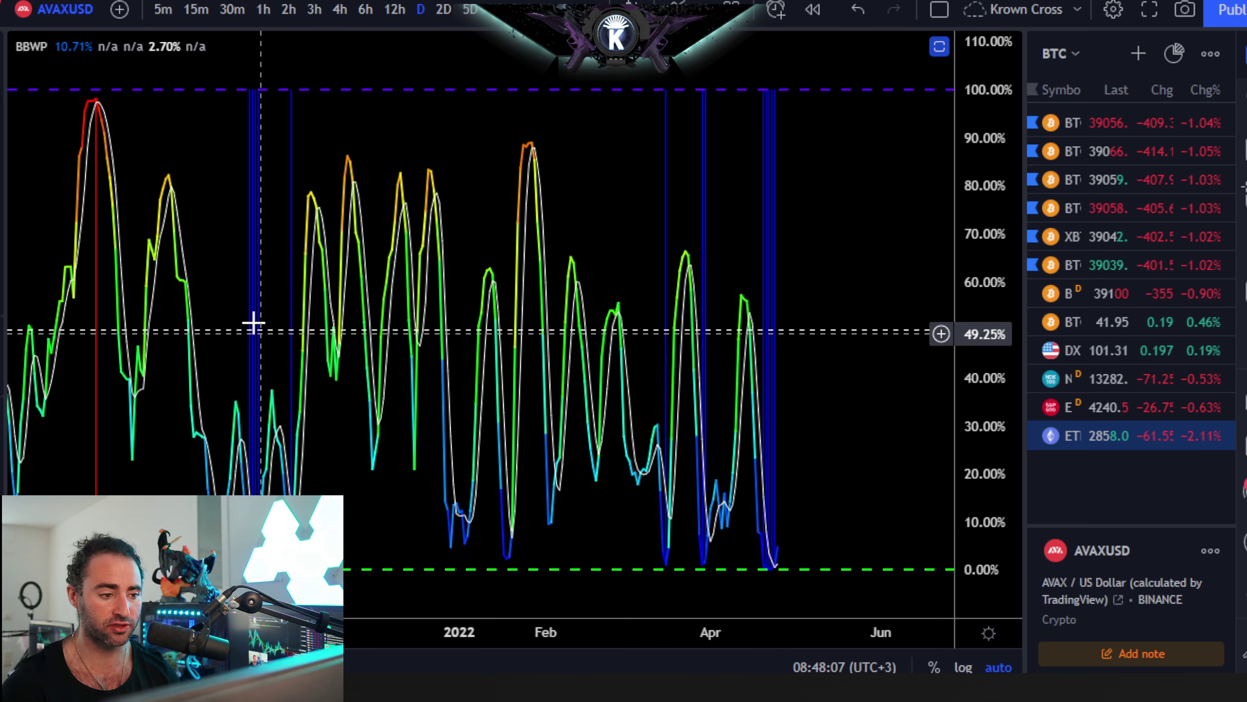
{"action": "left_click", "coordinate": [225, 344]}
{"action": "double_click", "coordinate": [212, 364]}
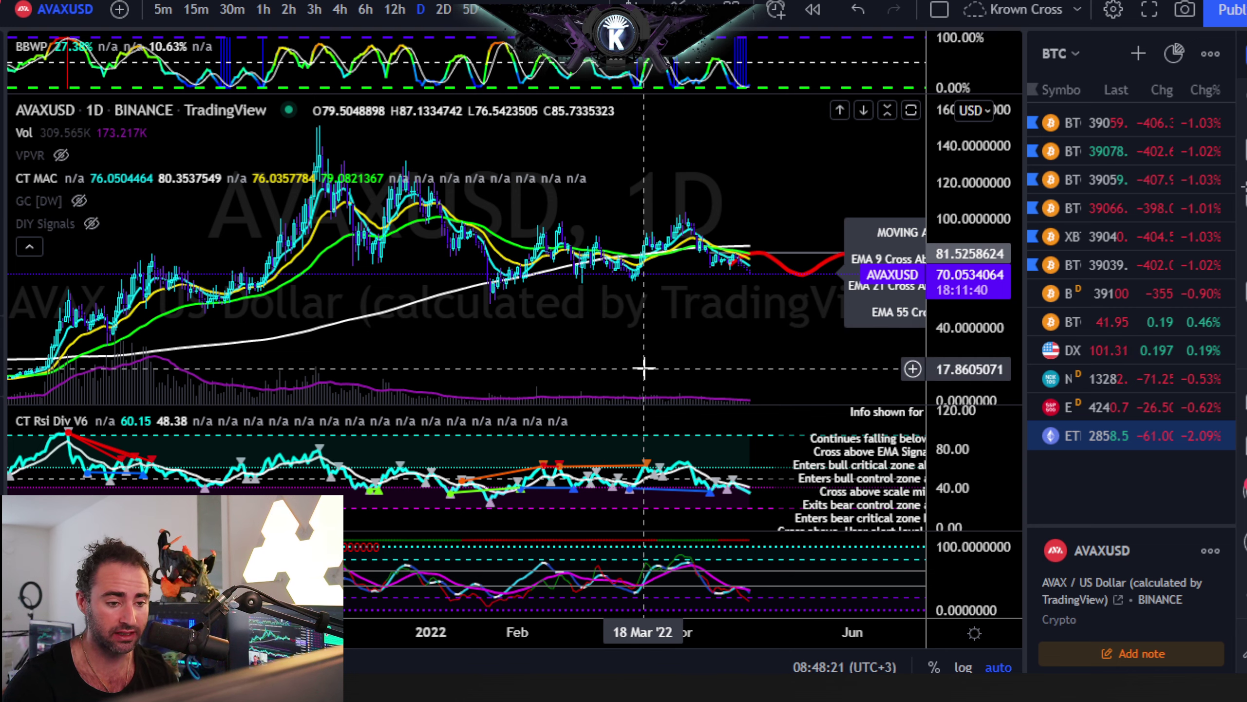
- Enlarge the daily AVAXUSD price pane and examine recent price action against the moving averages
{"action": "scroll", "coordinate": [633, 364], "scroll_direction": "up", "scroll_amount": 3}
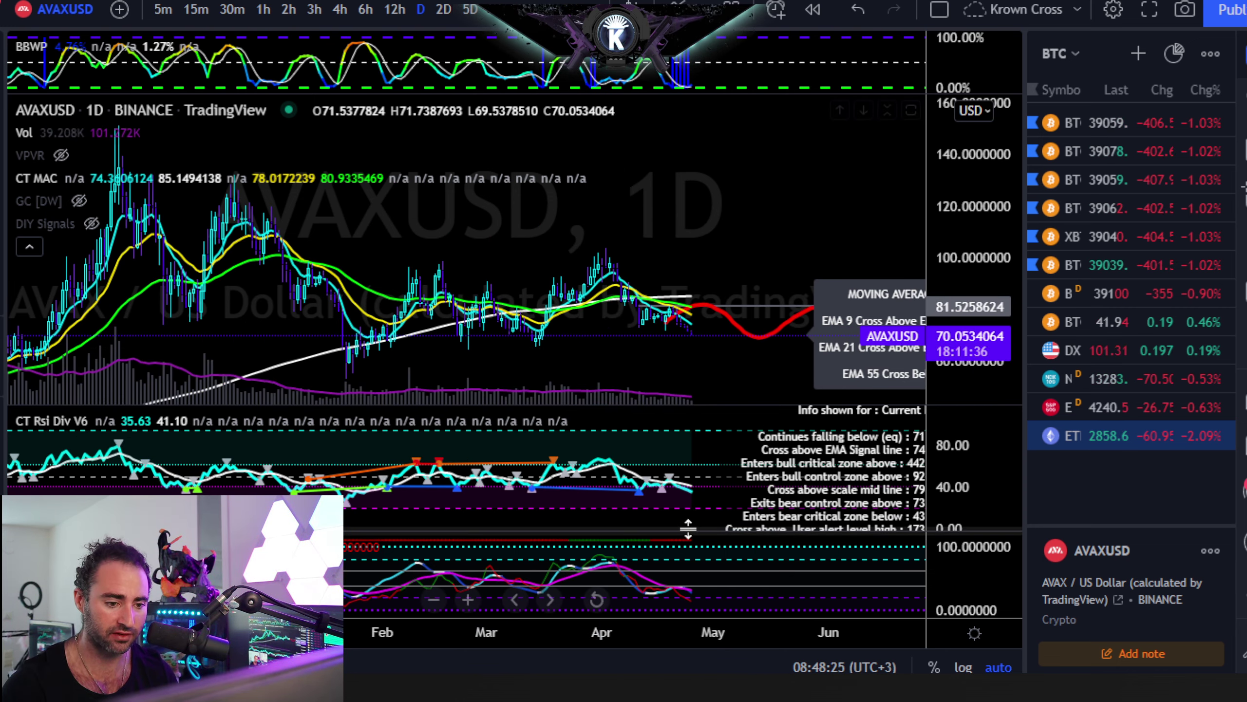
{"action": "double_click", "coordinate": [618, 349]}
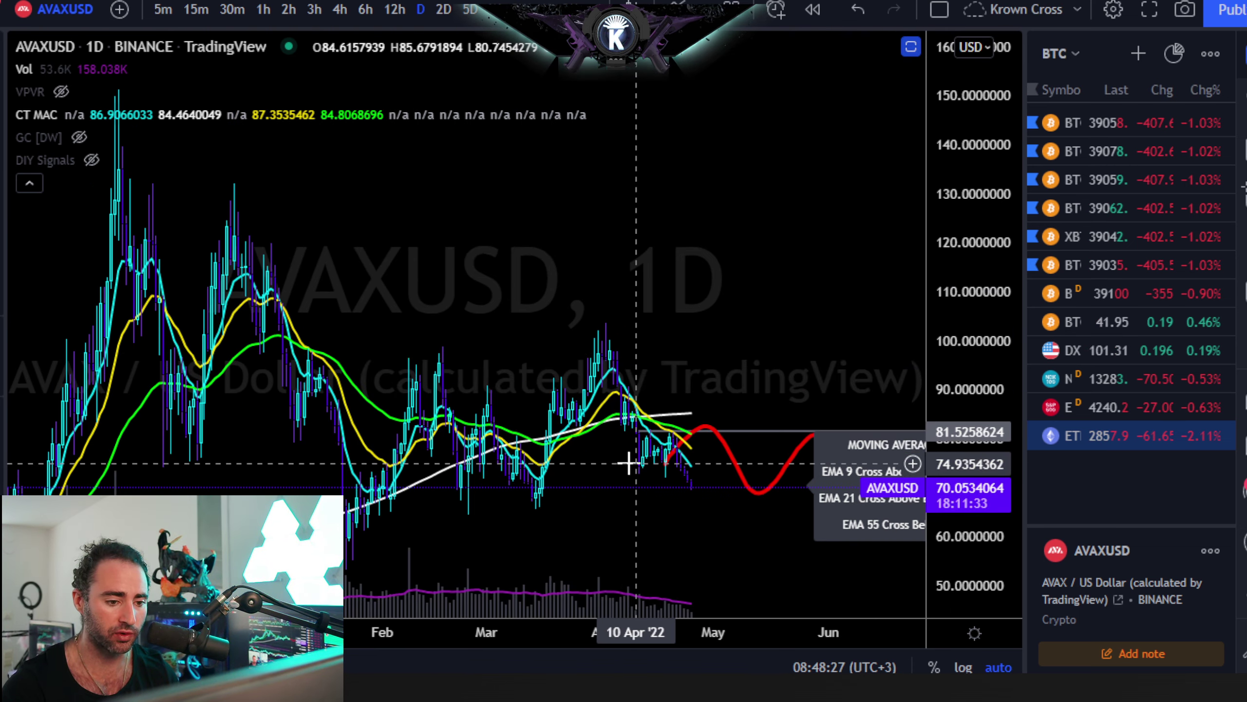
{"action": "scroll", "coordinate": [624, 459], "scroll_direction": "up", "scroll_amount": 4}
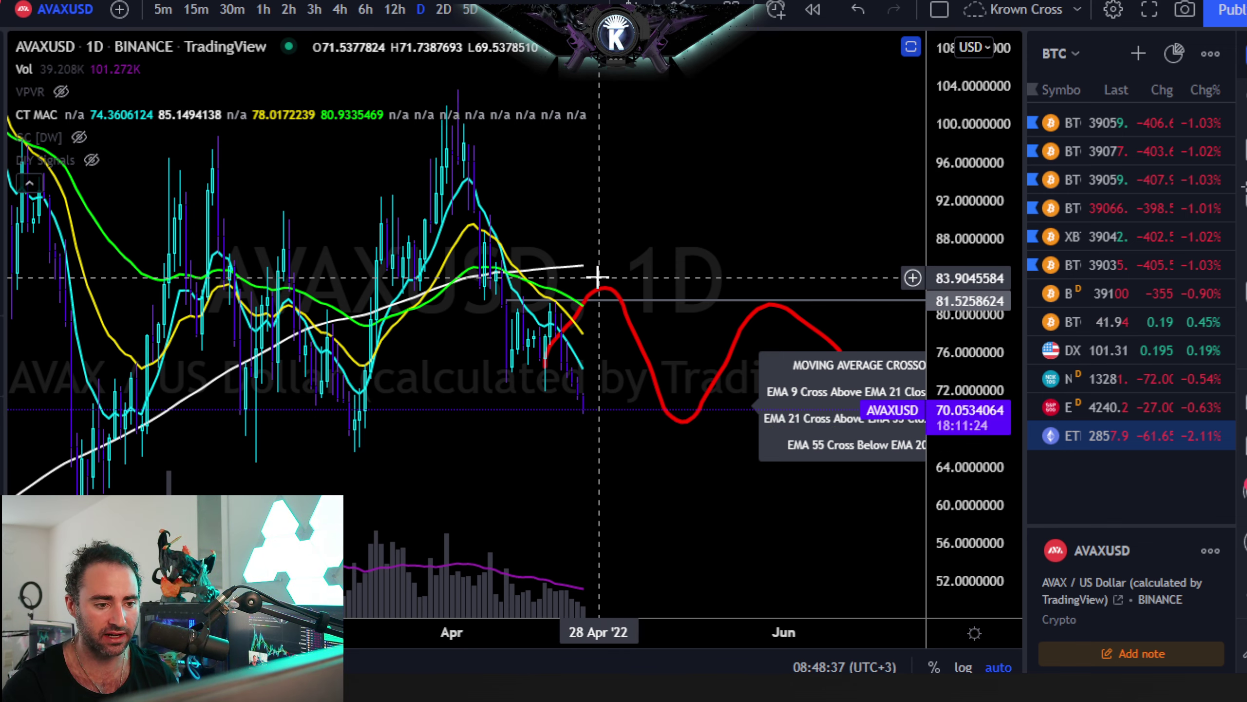
{"action": "scroll", "coordinate": [632, 265], "scroll_direction": "down", "scroll_amount": 2}
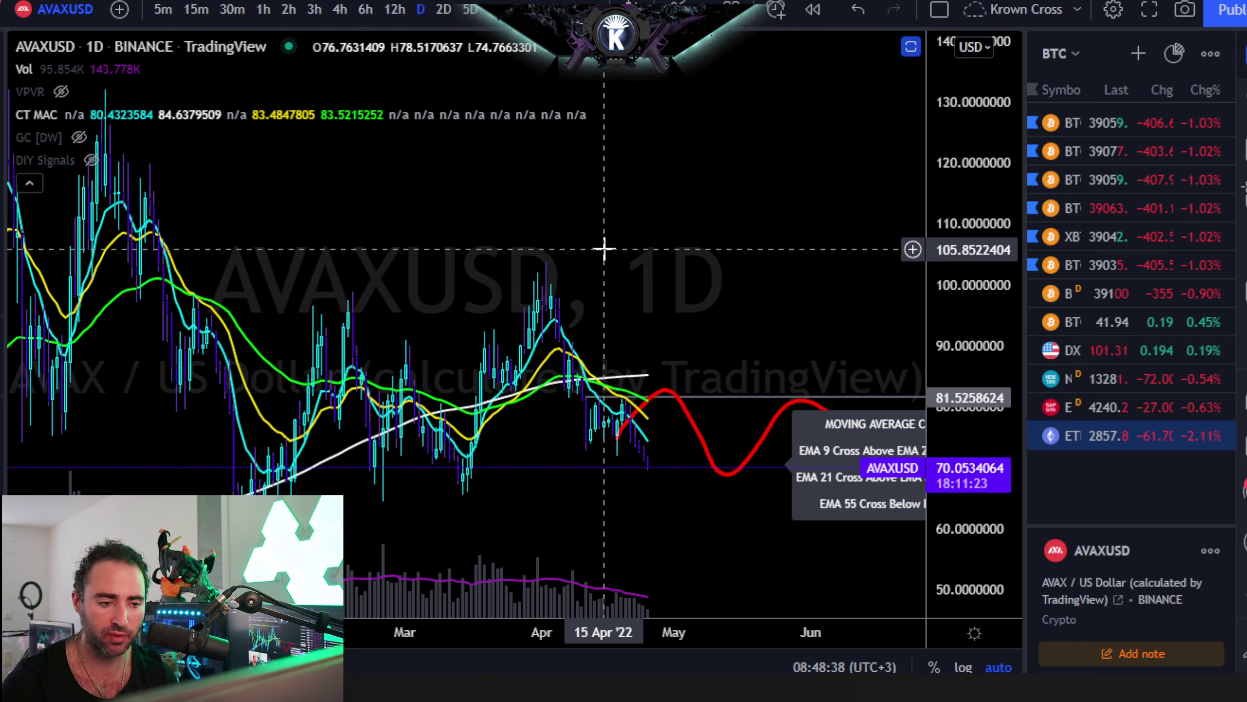
- Set the AVAXUSD chart to the 4h interval and draw a horizontal ray at about 72.47 from the 12 April low
{"action": "left_click", "coordinate": [340, 9]}
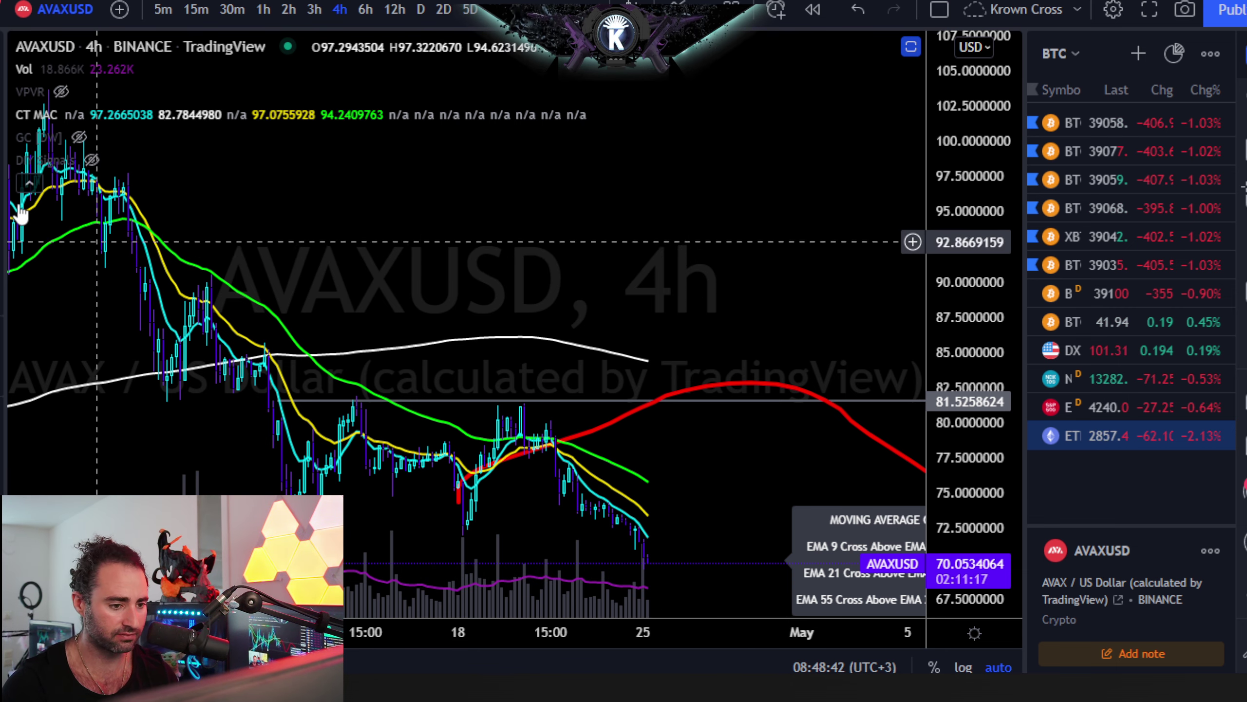
{"action": "left_click", "coordinate": [4, 90]}
{"action": "left_click", "coordinate": [30, 350]}
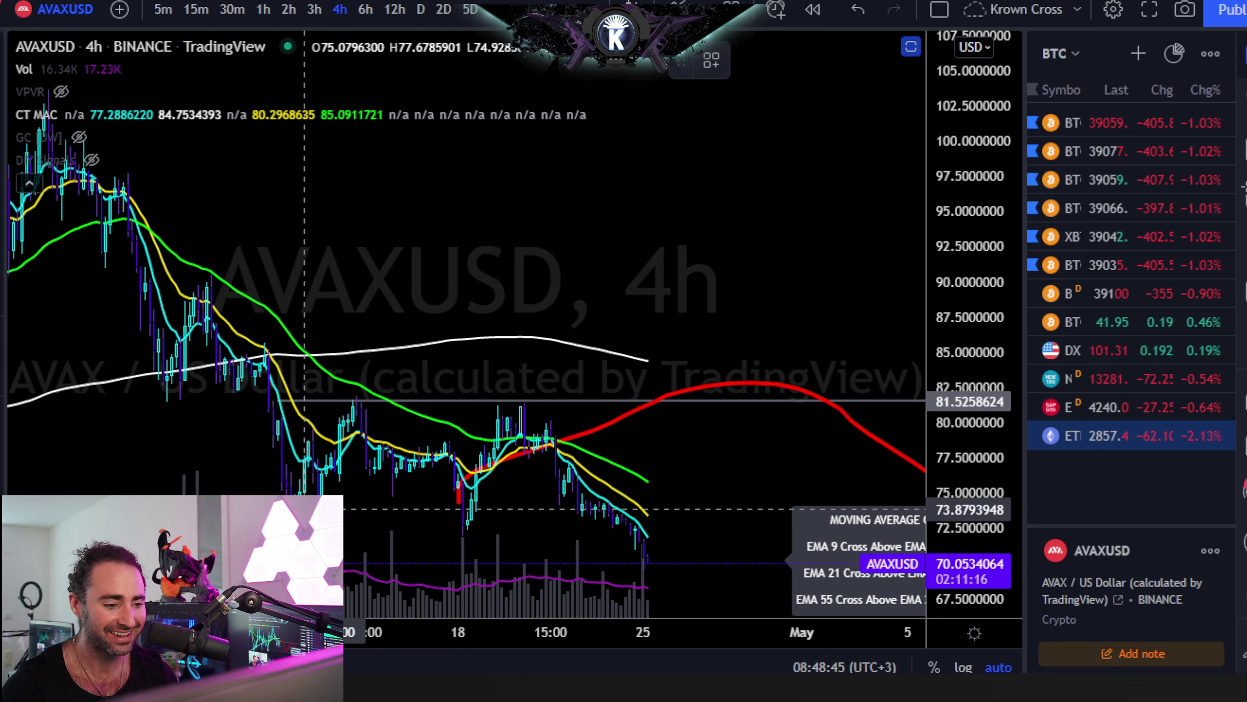
{"action": "left_click", "coordinate": [300, 528]}
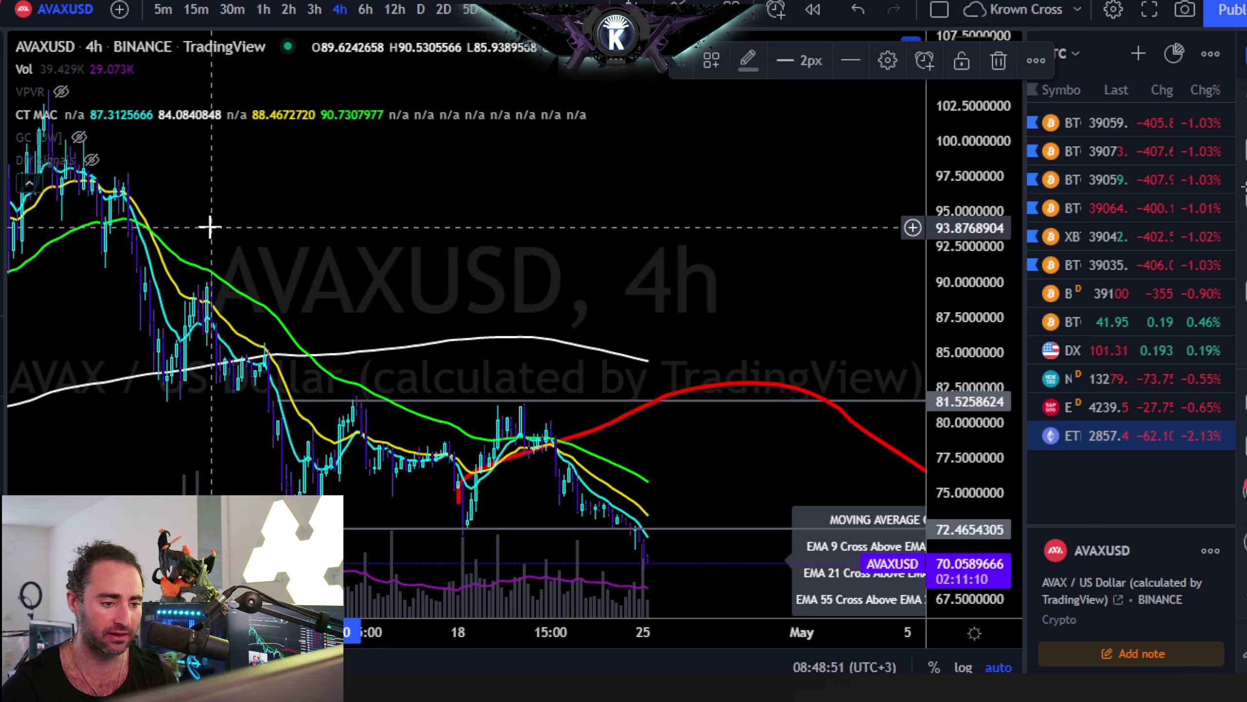
{"action": "scroll", "coordinate": [687, 442], "scroll_direction": "down", "scroll_amount": 2}
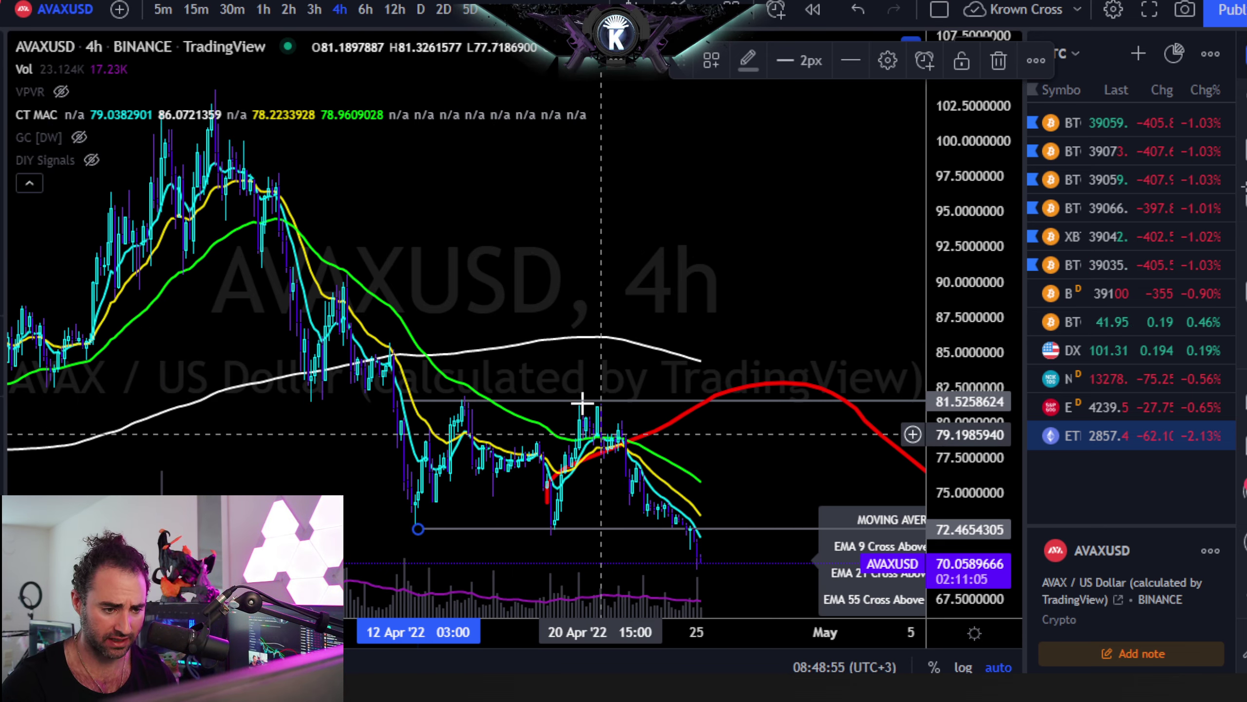
{"action": "scroll", "coordinate": [559, 441], "scroll_direction": "down", "scroll_amount": 3}
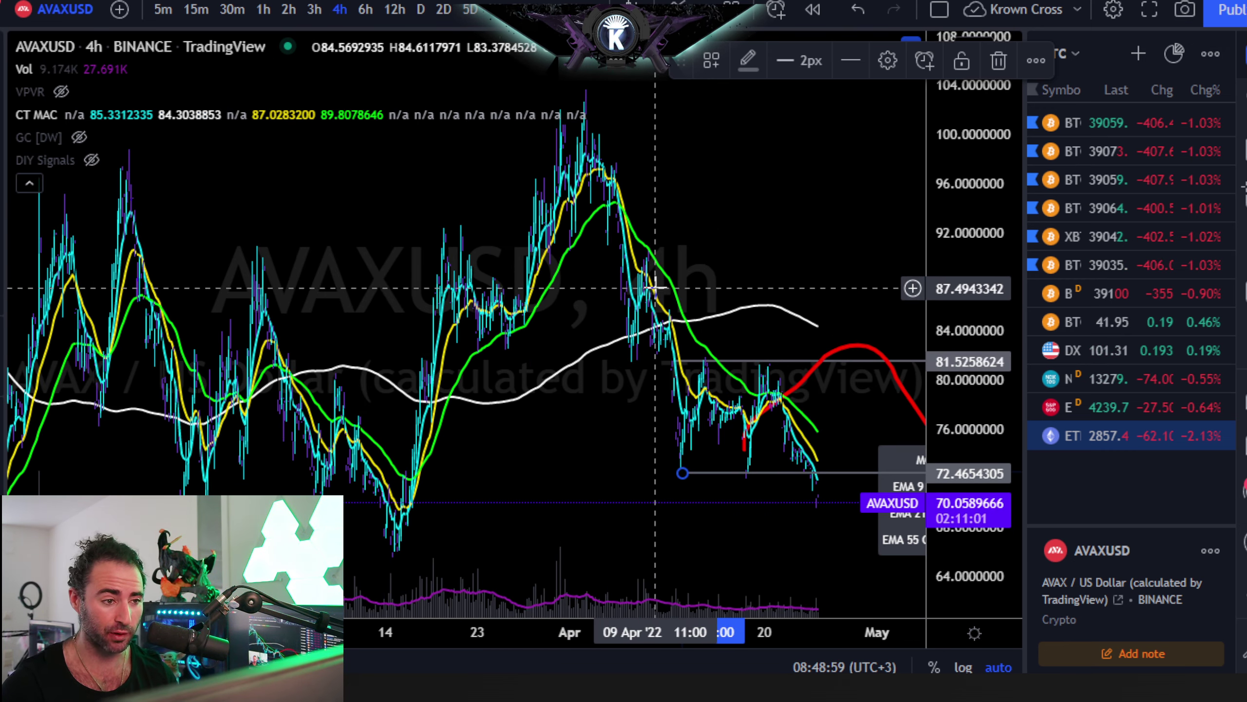
{"action": "scroll", "coordinate": [683, 159], "scroll_direction": "up", "scroll_amount": 3}
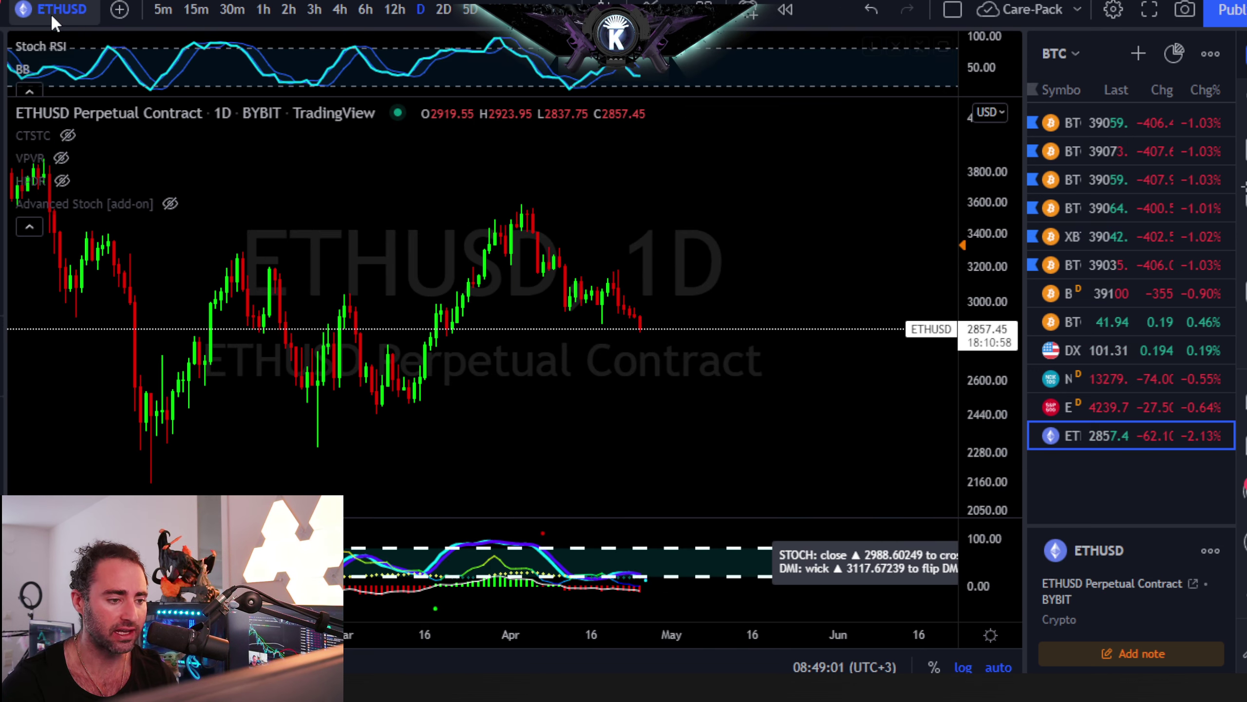
- Load AVAXUSD from Binance in the Care-Pack chart and enlarge its Advanced Stoch pane to examine the daily reading
{"action": "left_click", "coordinate": [51, 12]}
{"action": "type", "text": "A"}
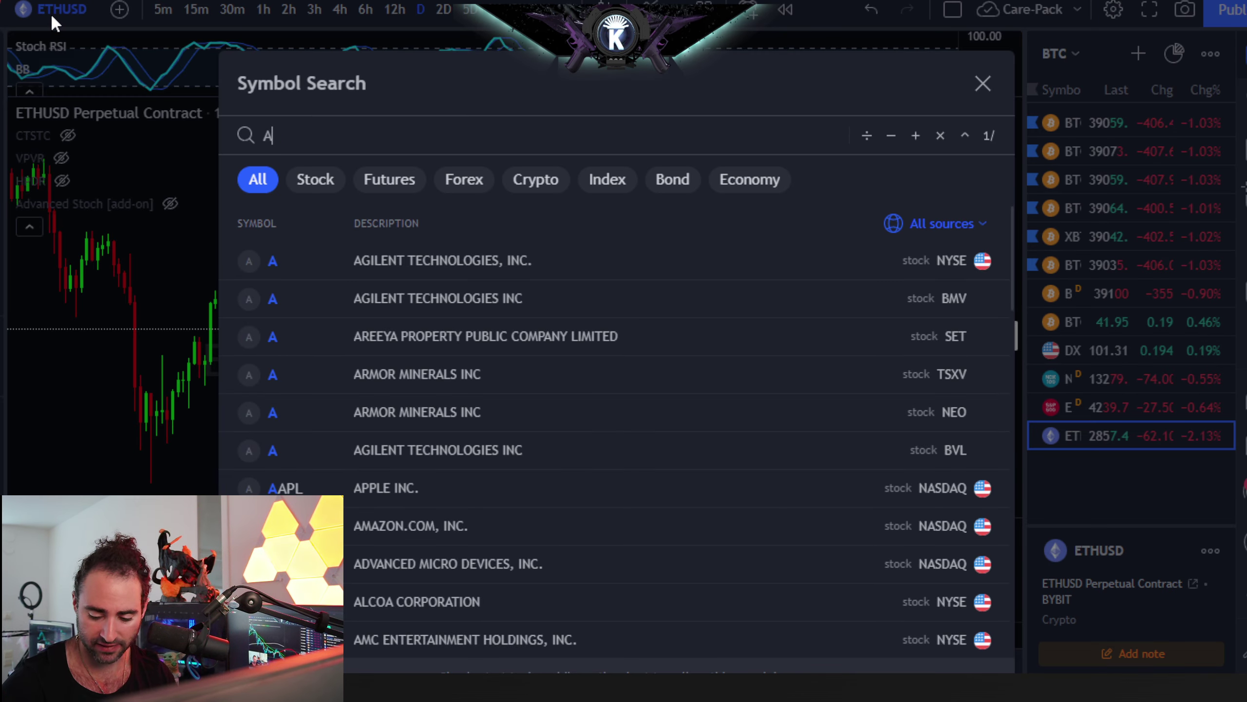
{"action": "type", "text": "VAXUSD"}
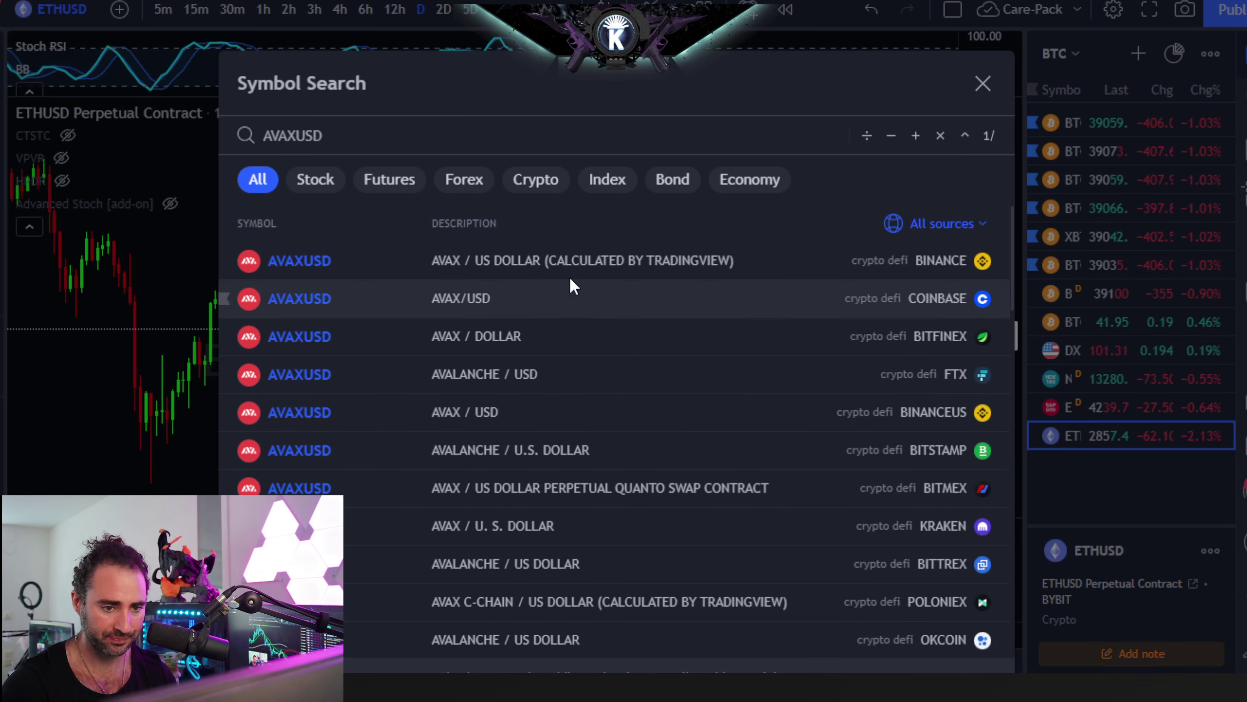
{"action": "left_click", "coordinate": [571, 261]}
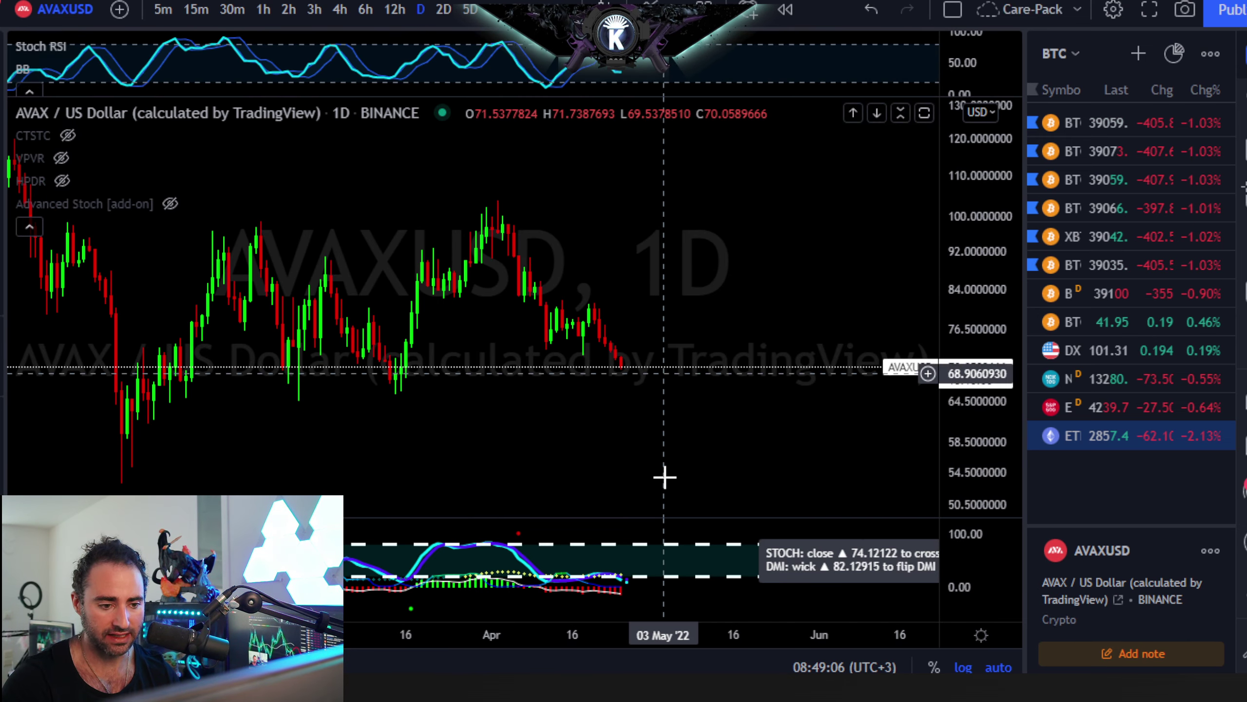
{"action": "double_click", "coordinate": [646, 561]}
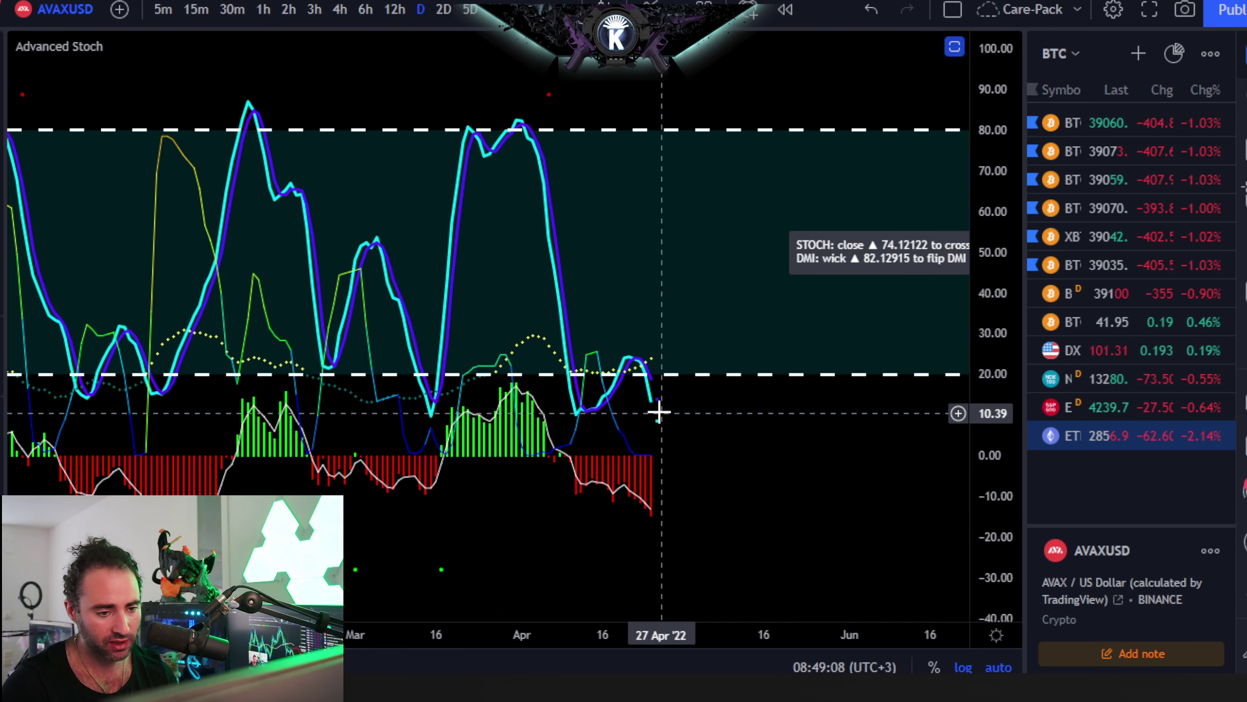
{"action": "left_click_drag", "start_coordinate": [671, 275], "coordinate": [546, 263]}
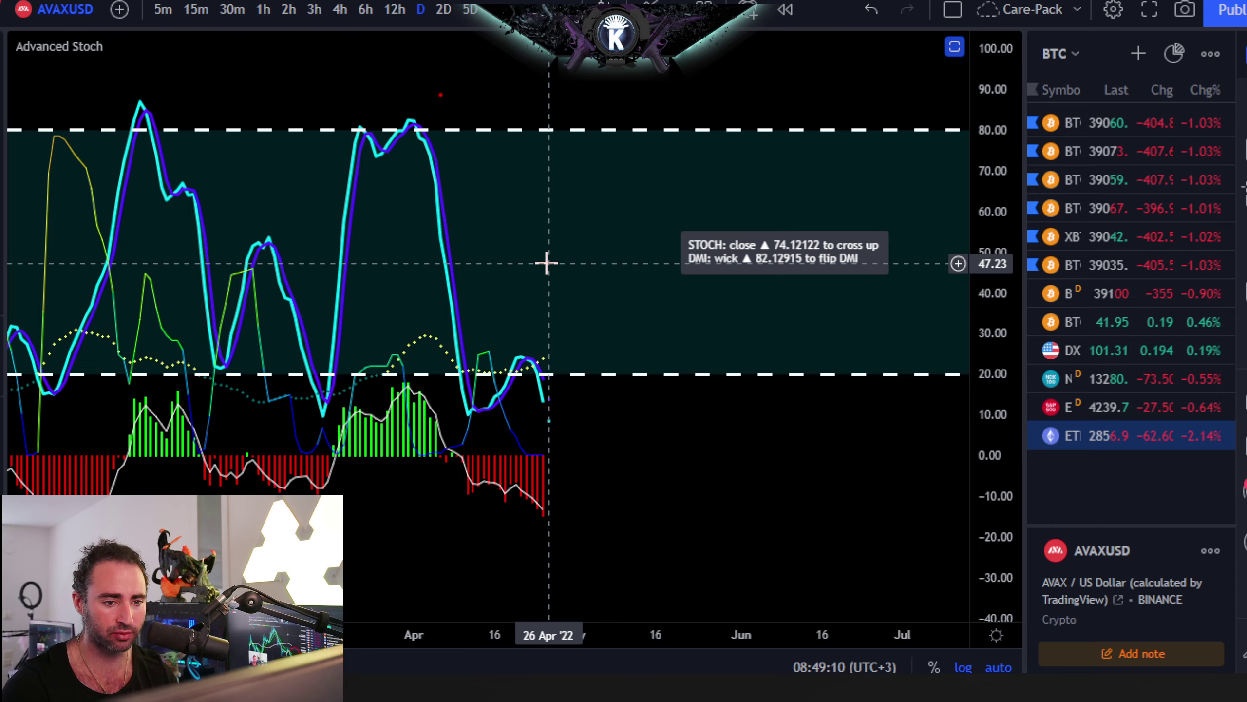
- Return to the Krown Cross chart and examine the 4h price around the horizontal ray below the recent lows
{"action": "key", "text": "ctrl+Tab"}
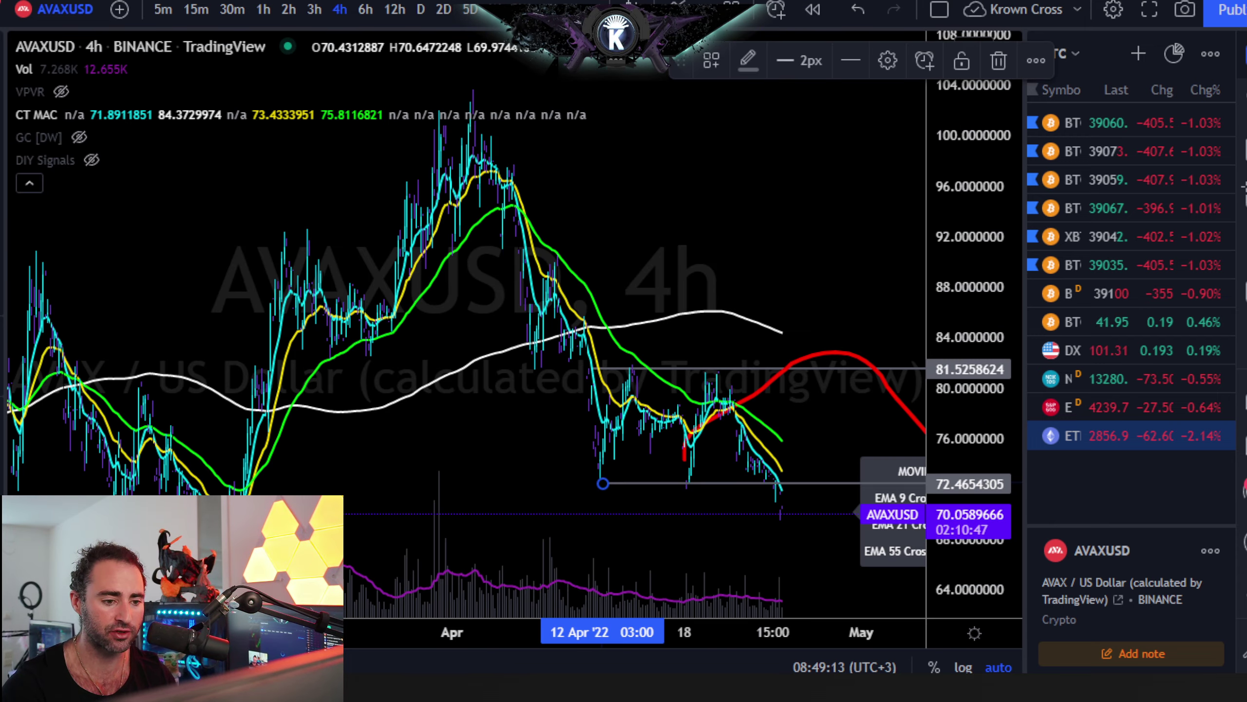
{"action": "scroll", "coordinate": [720, 427], "scroll_direction": "up", "scroll_amount": 10}
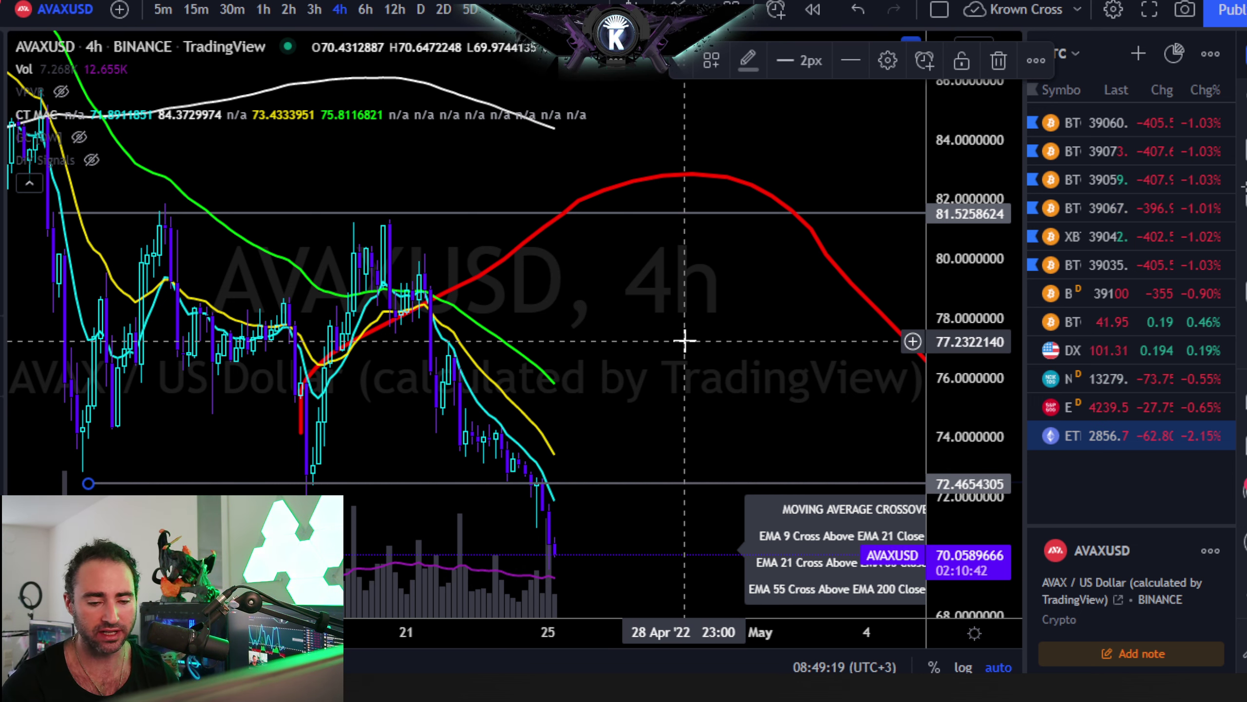
{"action": "scroll", "coordinate": [660, 404], "scroll_direction": "down", "scroll_amount": 3}
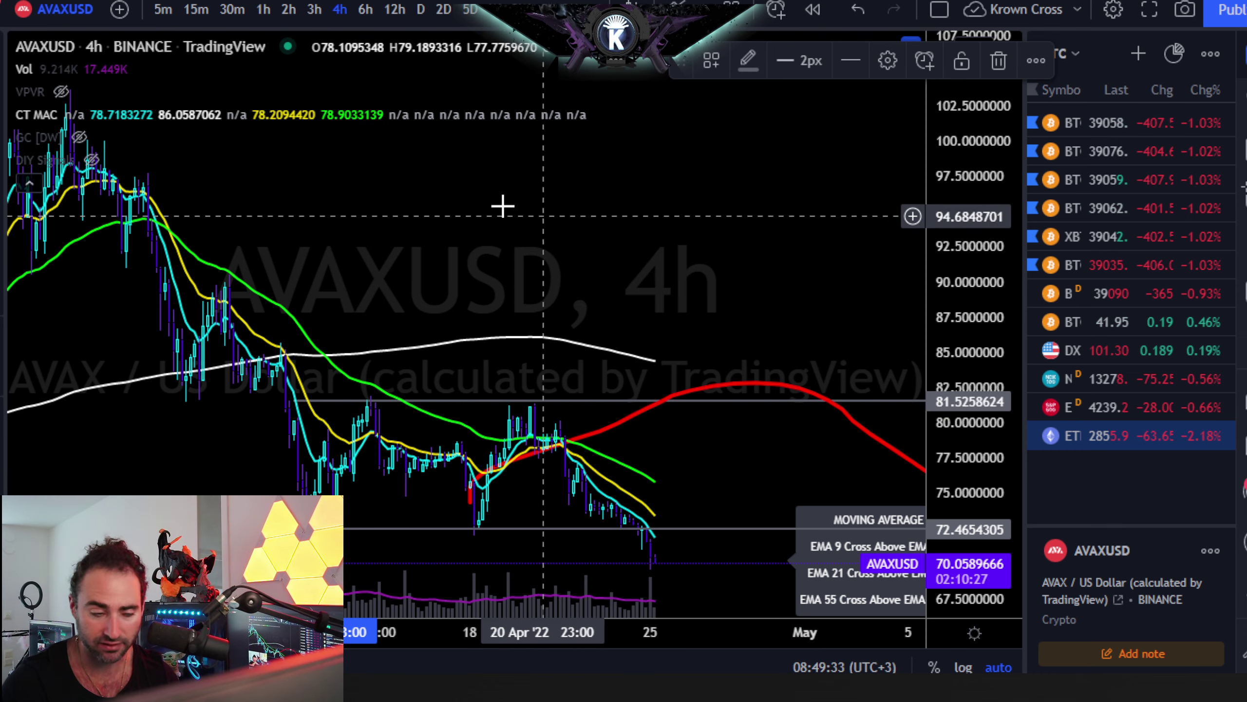
- Set the Care-Pack chart to the 4h interval, examine the Advanced Stoch, and restore all panes
{"action": "key", "text": "ctrl+Tab"}
{"action": "left_click", "coordinate": [340, 9]}
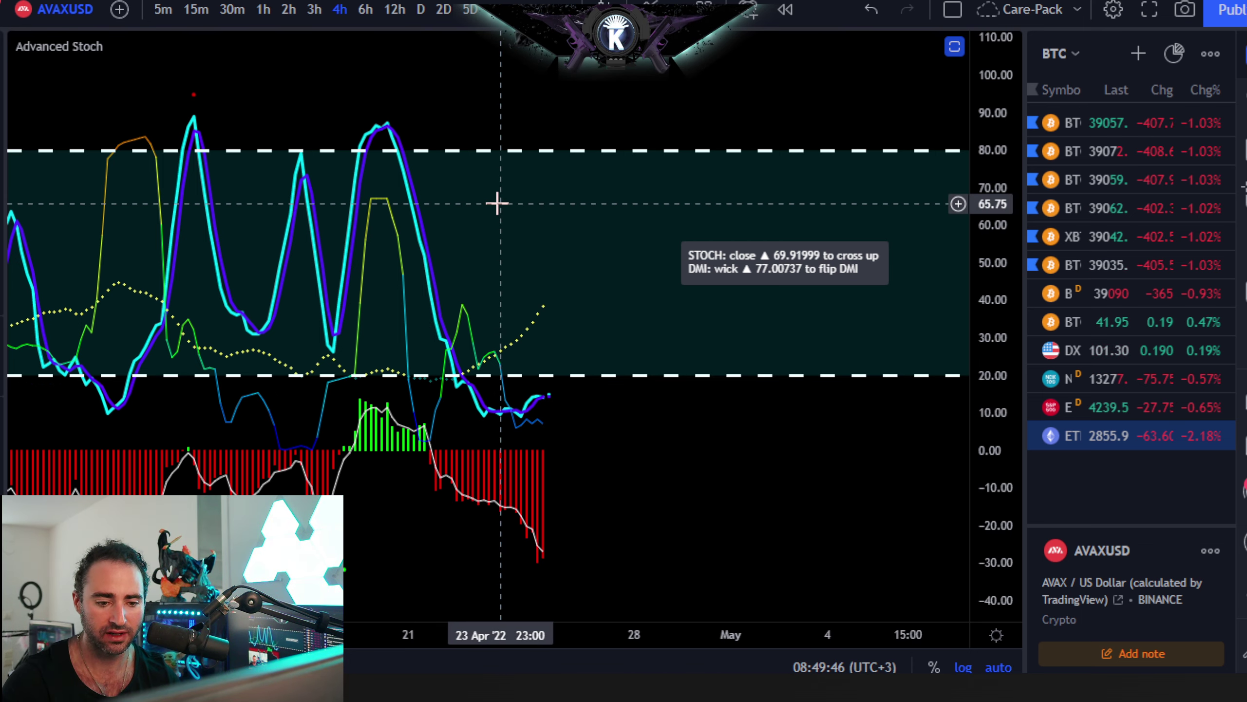
{"action": "double_click", "coordinate": [558, 242]}
{"action": "scroll", "coordinate": [607, 340], "scroll_direction": "down", "scroll_amount": 6}
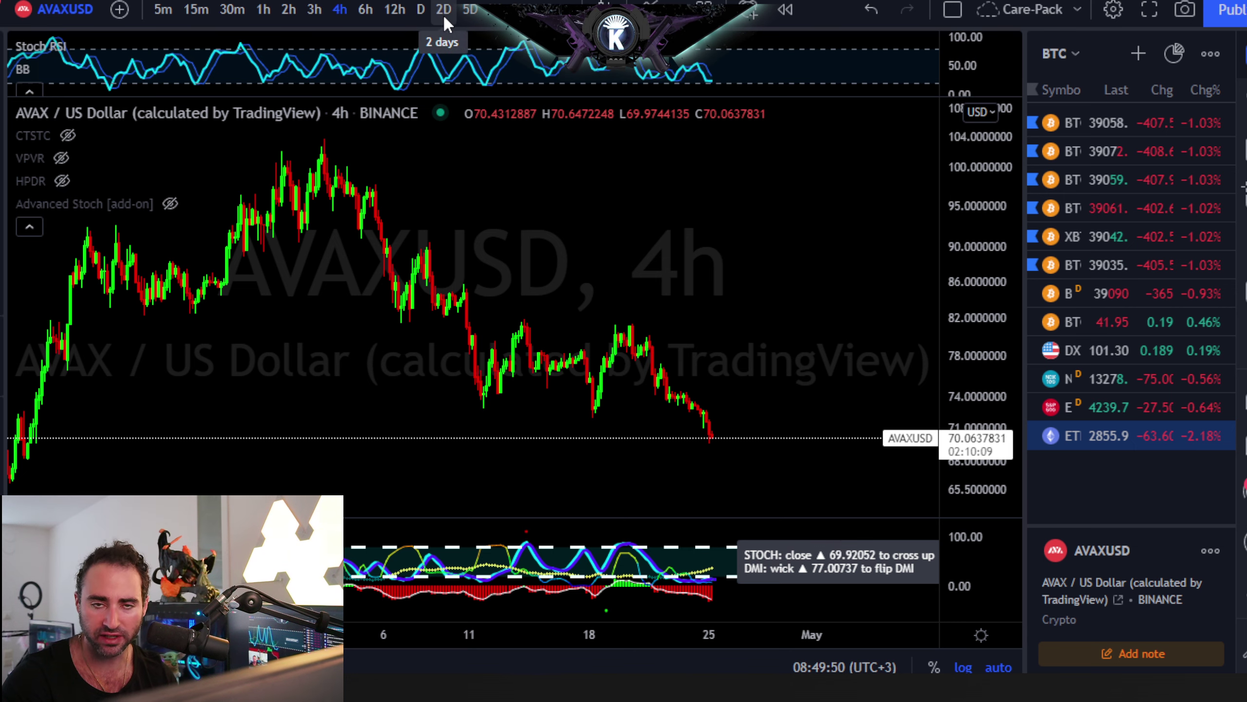
- Set the Care-Pack chart to the 5D interval, examine AVAXUSD's price history in an enlarged pane, and restore all panes
{"action": "left_click", "coordinate": [392, 9]}
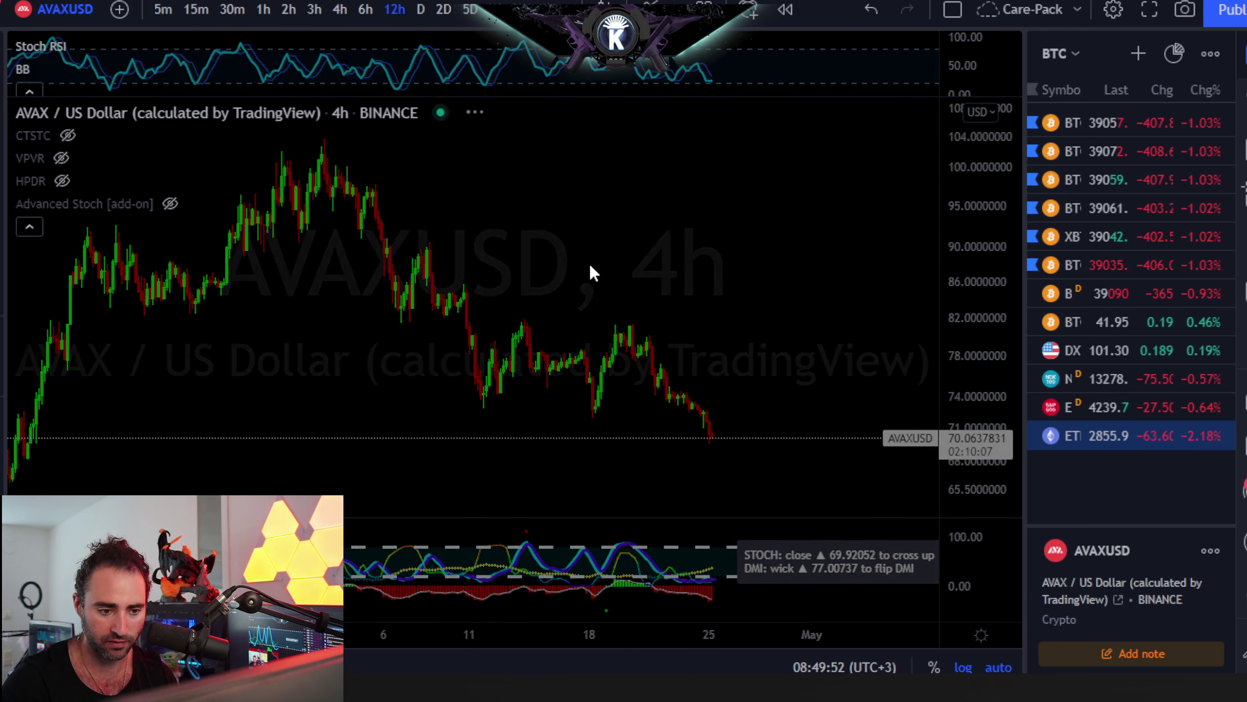
{"action": "left_click", "coordinate": [471, 8]}
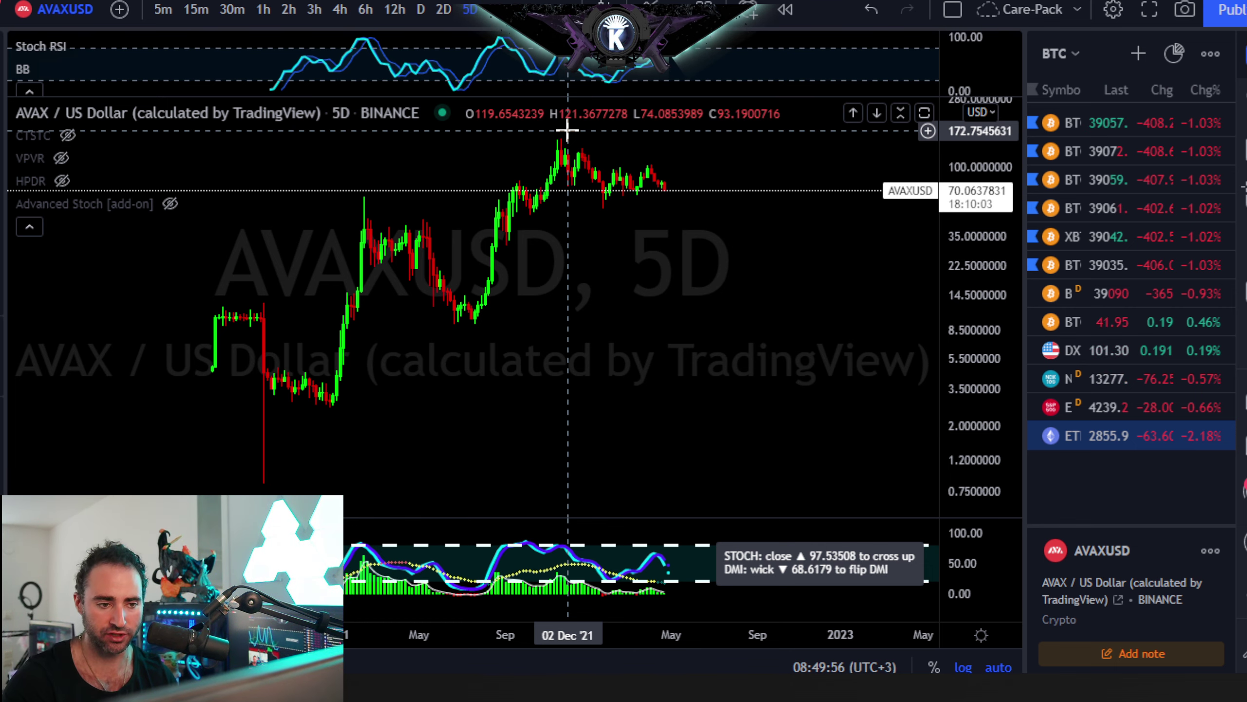
{"action": "scroll", "coordinate": [468, 254], "scroll_direction": "up", "scroll_amount": 8}
{"action": "double_click", "coordinate": [435, 381]}
{"action": "left_click_drag", "start_coordinate": [404, 398], "coordinate": [454, 245]}
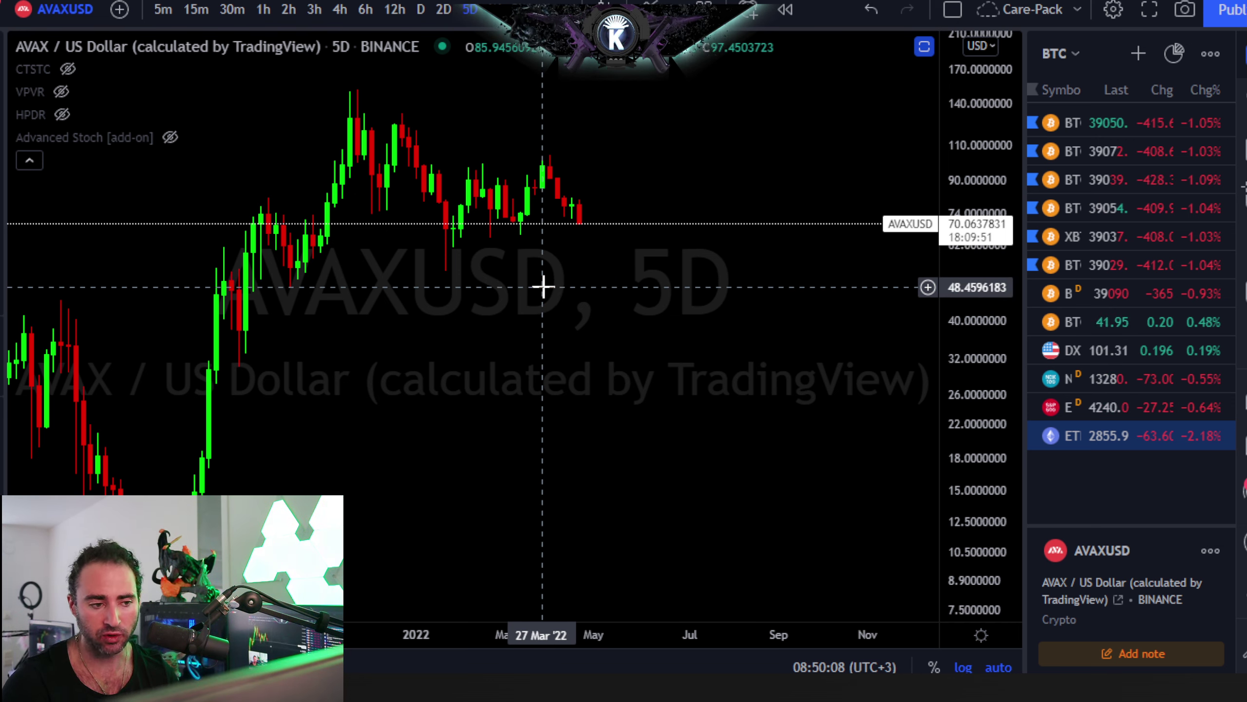
{"action": "double_click", "coordinate": [618, 359]}
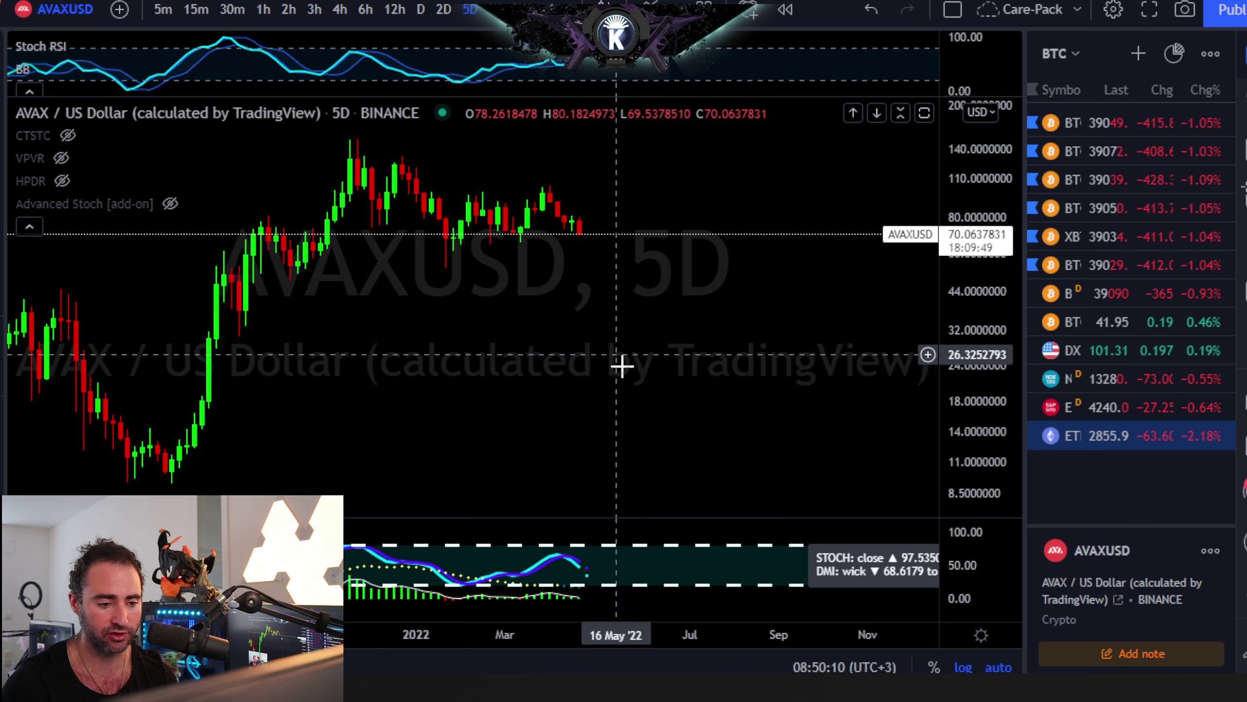
- Enlarge the 5D Advanced Stoch pane and draw a descending trend line over its peaks from about 83.45 to 52.79, plus a short rising line near the low
{"action": "double_click", "coordinate": [617, 534]}
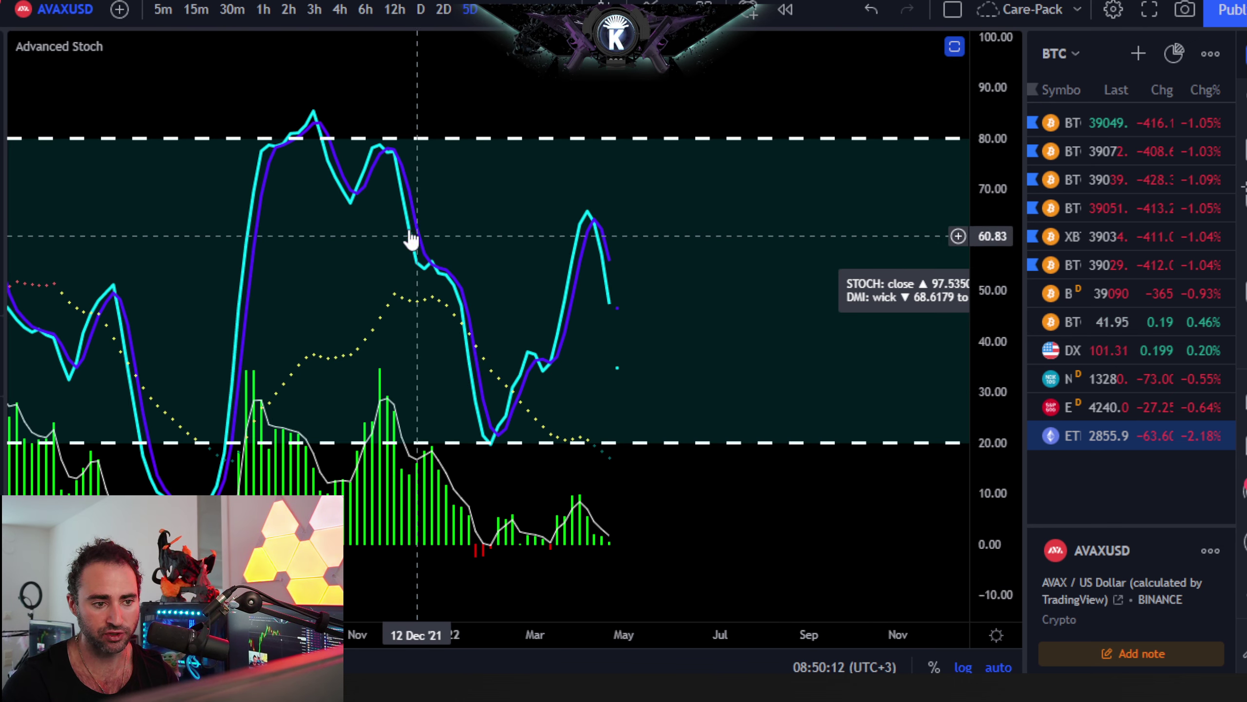
{"action": "mouse_move", "coordinate": [298, 121]}
{"action": "left_mouse_down"}
{"action": "mouse_move", "coordinate": [824, 258]}
{"action": "mouse_move", "coordinate": [831, 276]}
{"action": "left_mouse_up"}
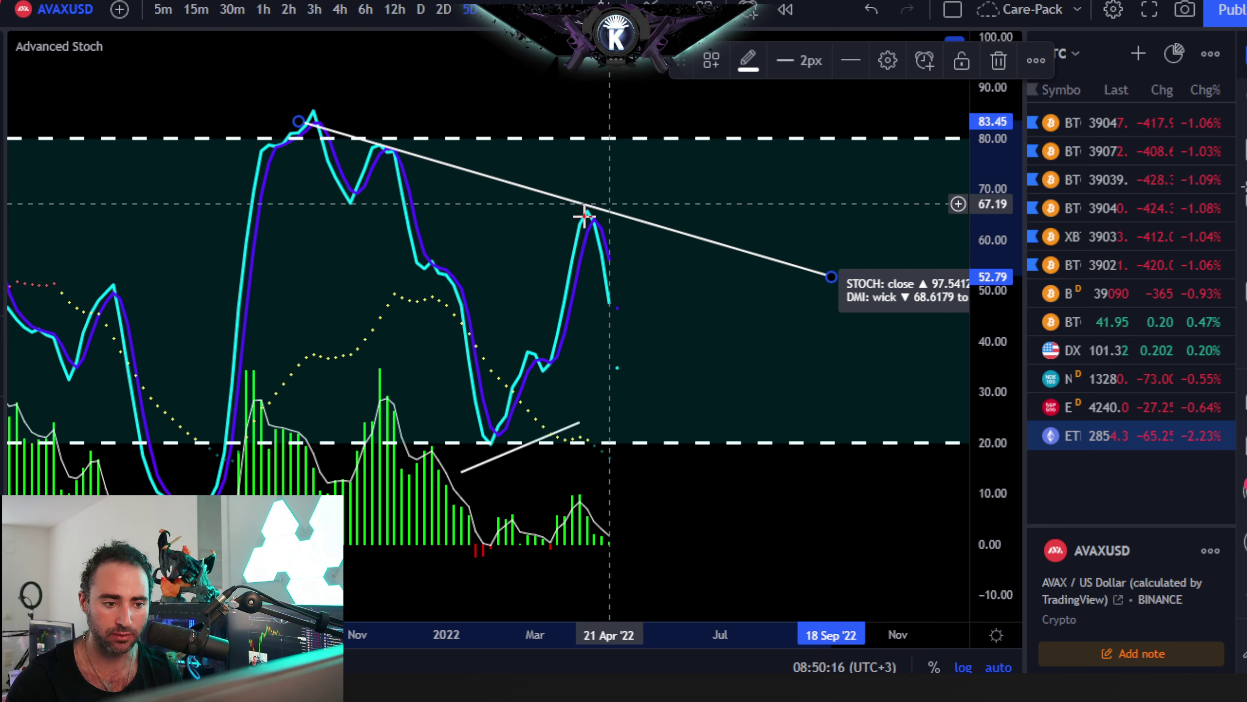
{"action": "left_click_drag", "start_coordinate": [770, 376], "coordinate": [631, 371]}
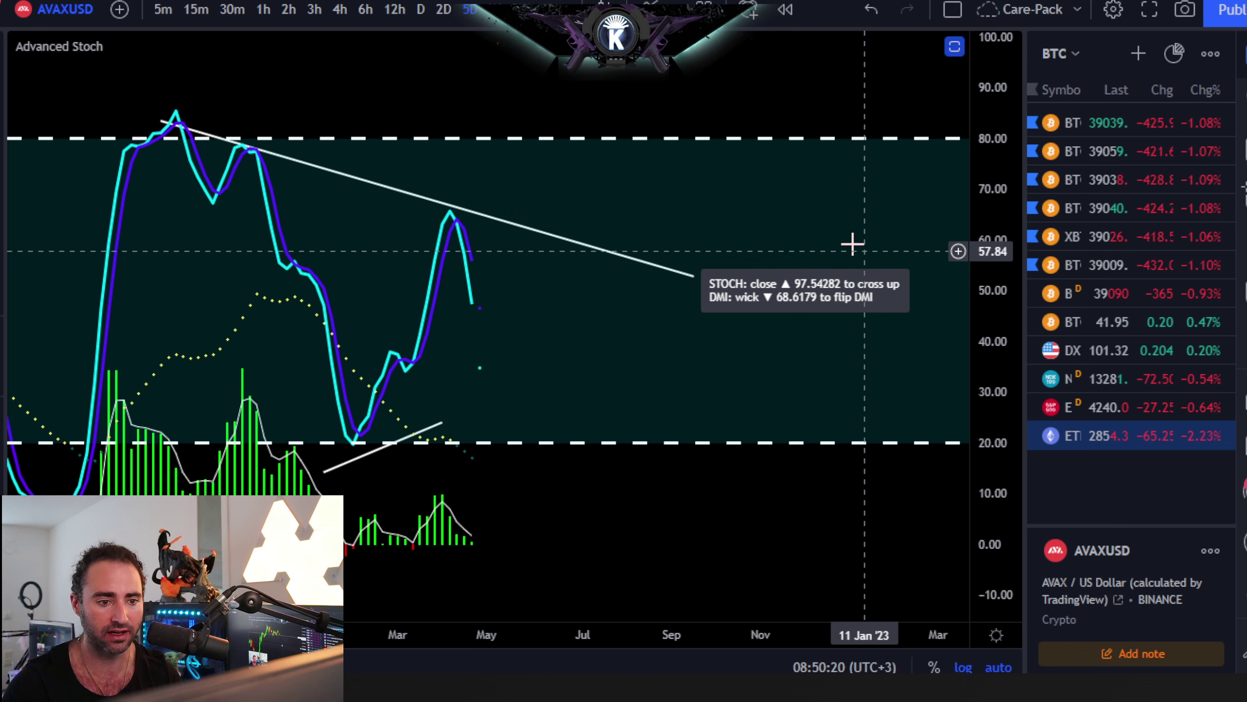
- Check the Advanced Stoch at the interval above 5D, and return to the Krown Cross 4h chart
{"action": "left_click", "coordinate": [495, 10]}
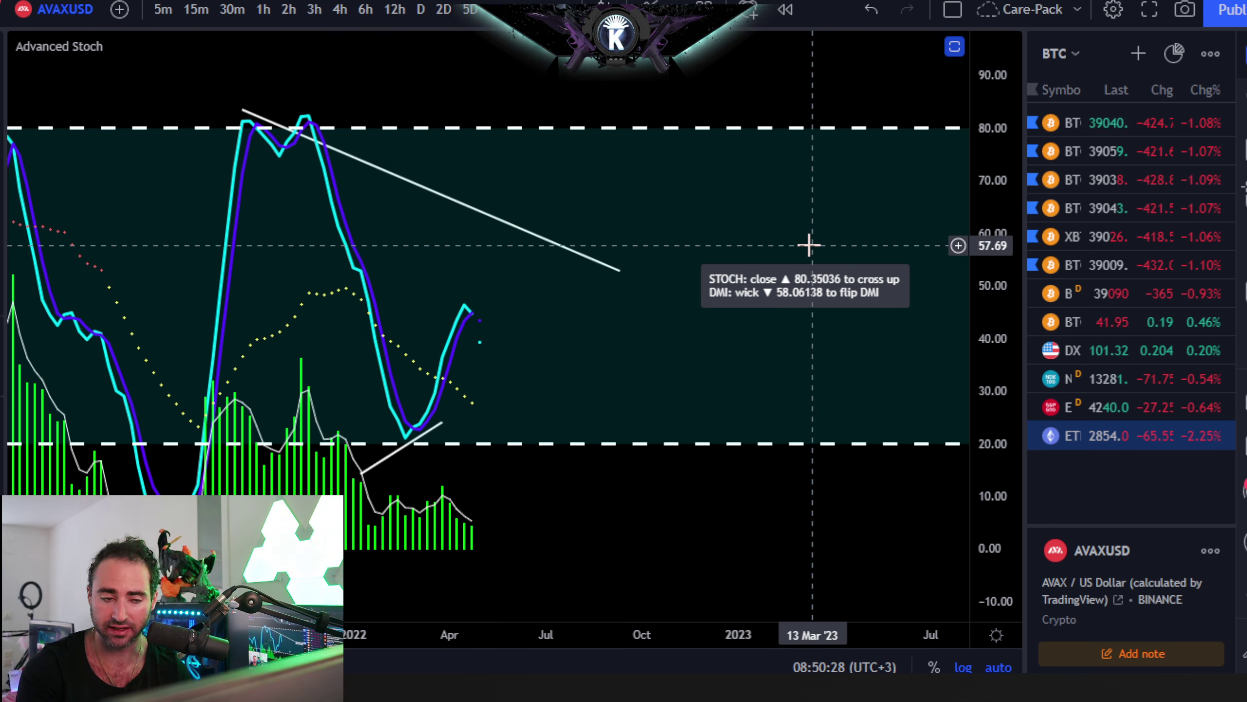
{"action": "left_click", "coordinate": [486, 1]}
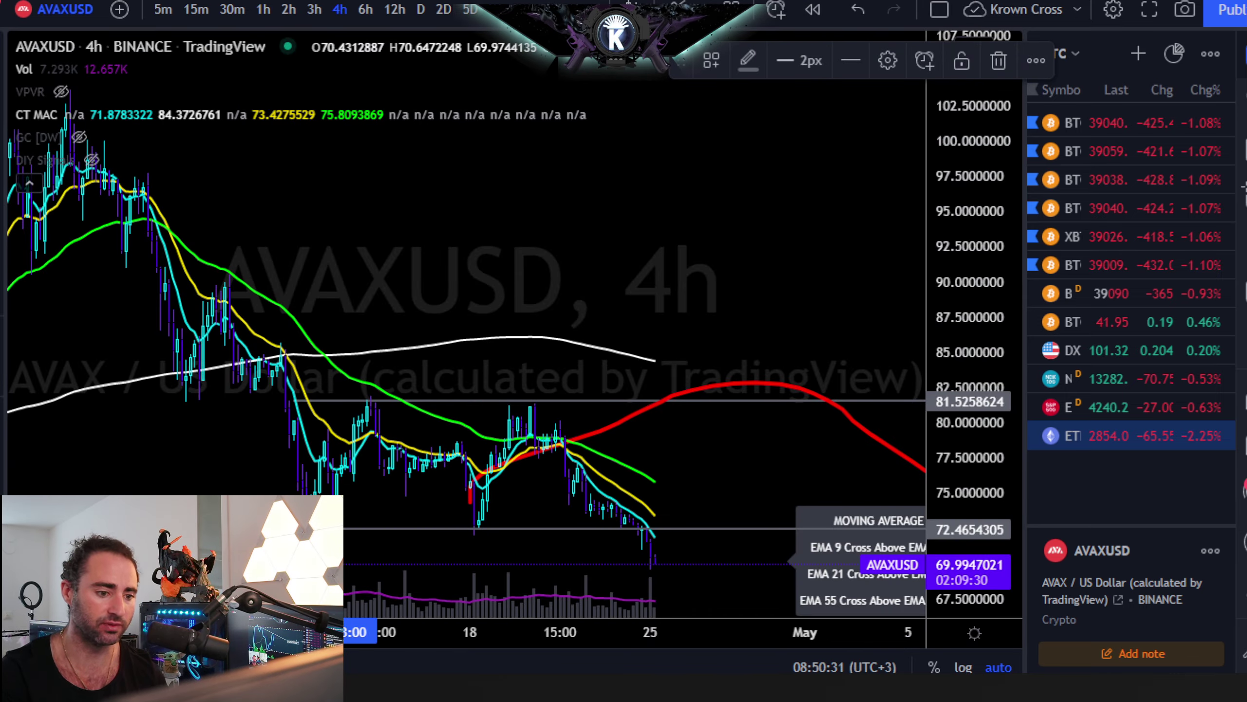
- Set the Krown Cross chart to the 1D interval and examine AVAXUSD's moving averages and price action against the marked levels
{"action": "left_click_drag", "start_coordinate": [325, 224], "coordinate": [376, 231]}
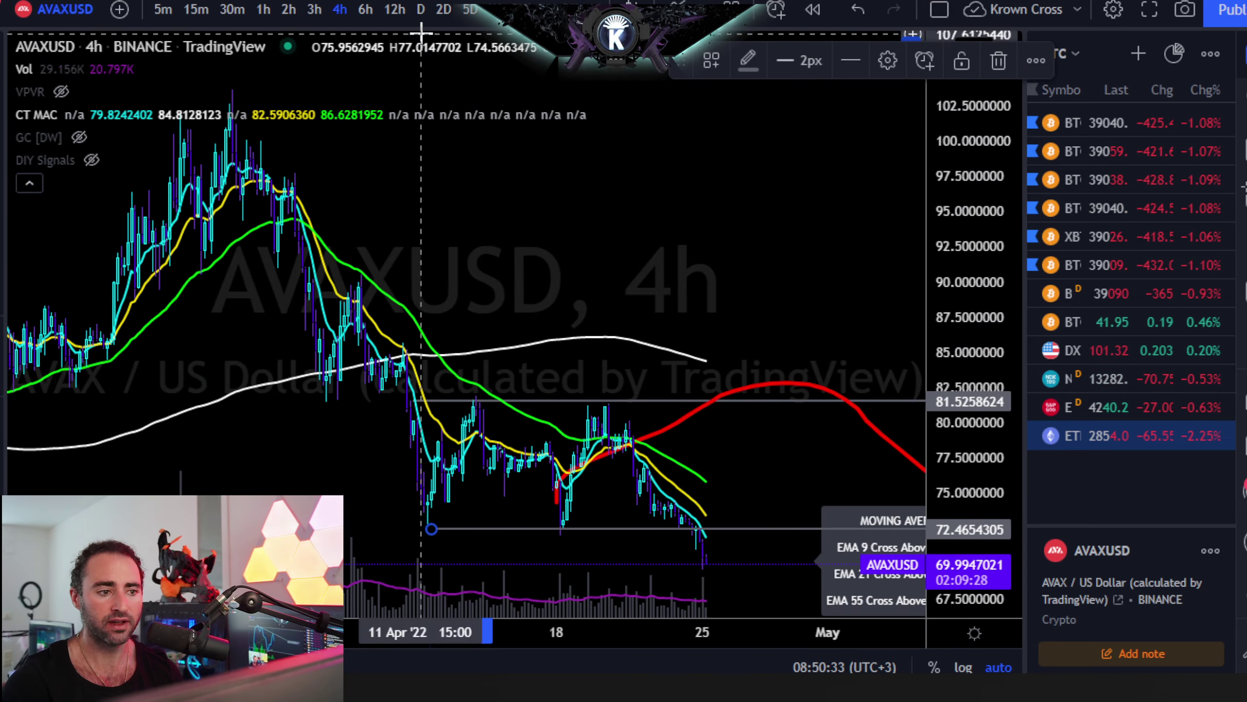
{"action": "left_click", "coordinate": [420, 8]}
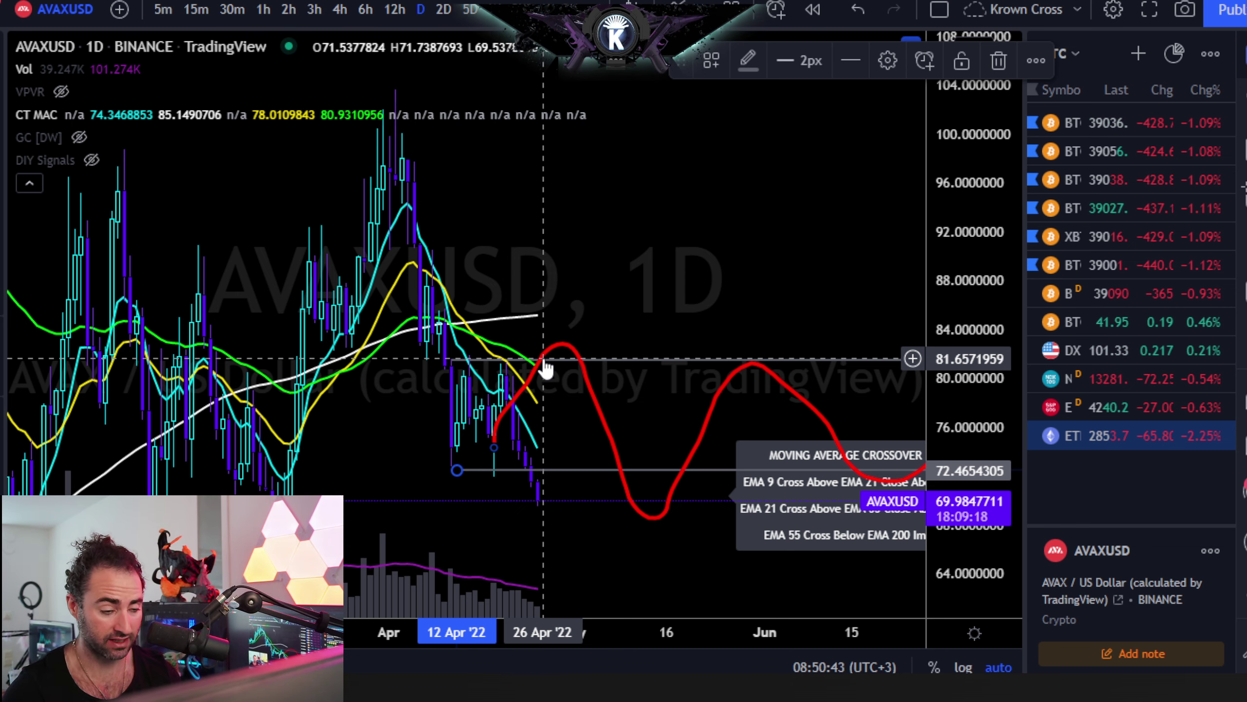
{"action": "scroll", "coordinate": [614, 246], "scroll_direction": "down", "scroll_amount": 4}
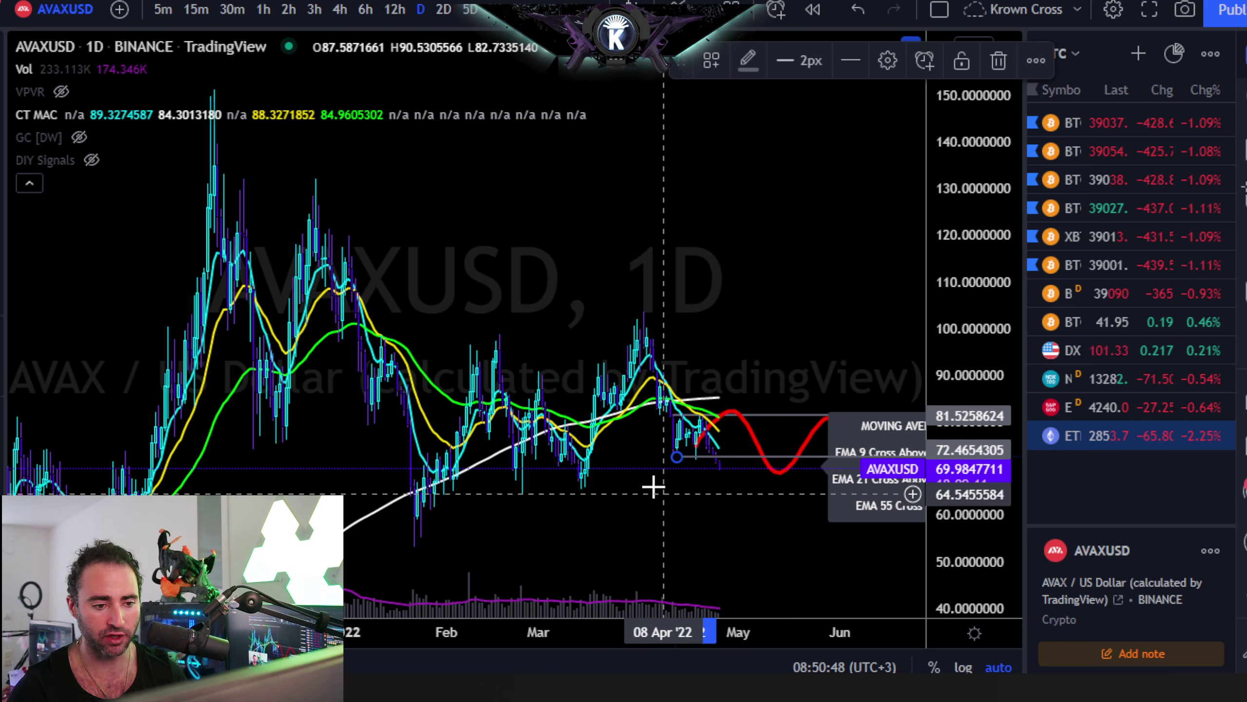
{"action": "scroll", "coordinate": [653, 486], "scroll_direction": "up", "scroll_amount": 3}
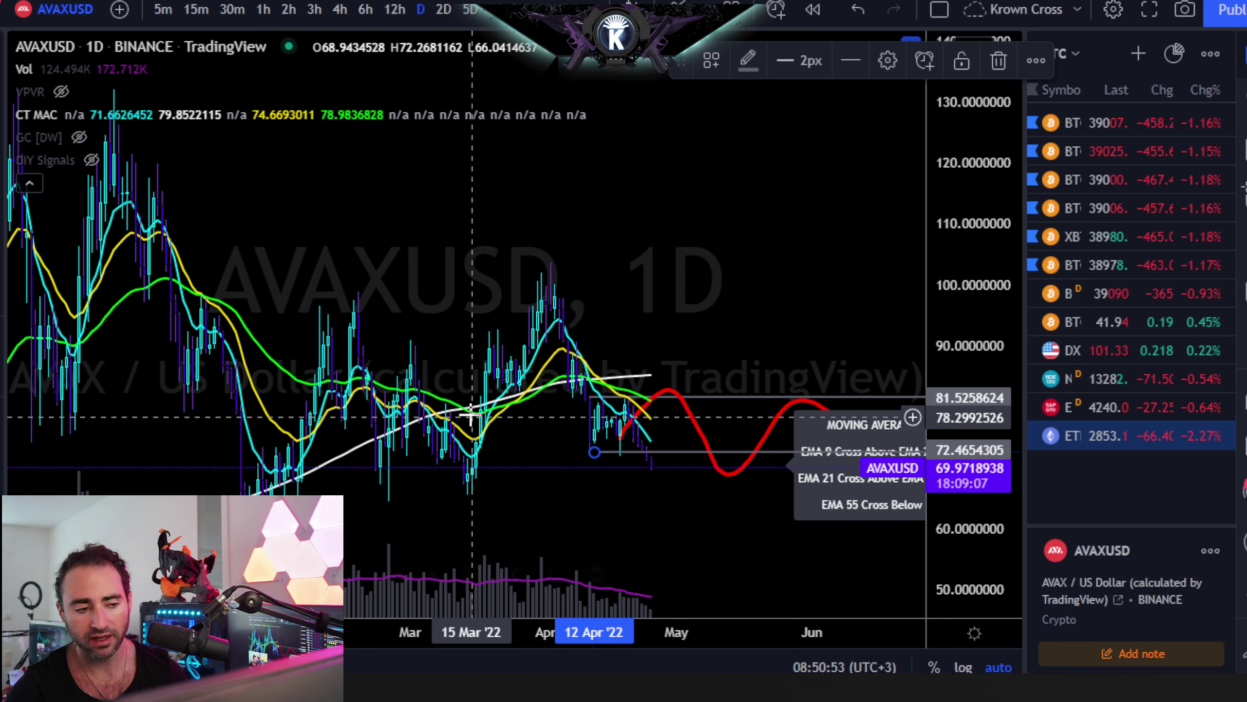
{"action": "scroll", "coordinate": [557, 393], "scroll_direction": "down", "scroll_amount": 4}
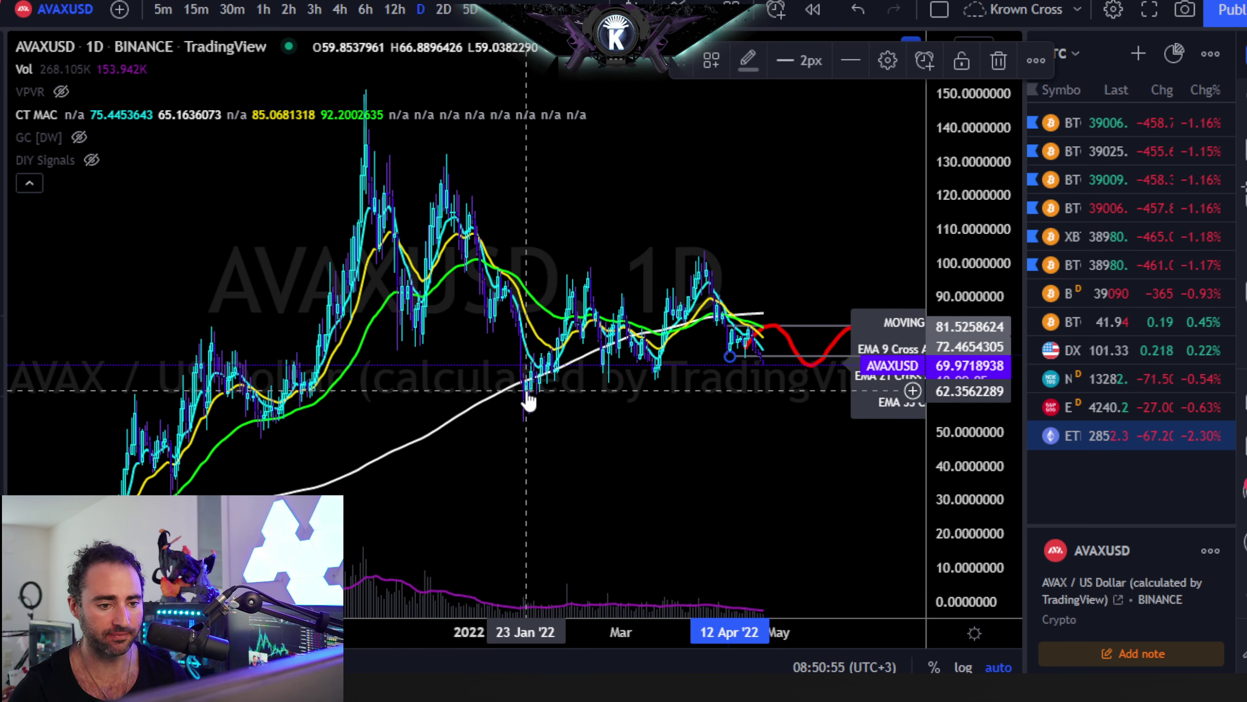
{"action": "scroll", "coordinate": [526, 400], "scroll_direction": "up", "scroll_amount": 3}
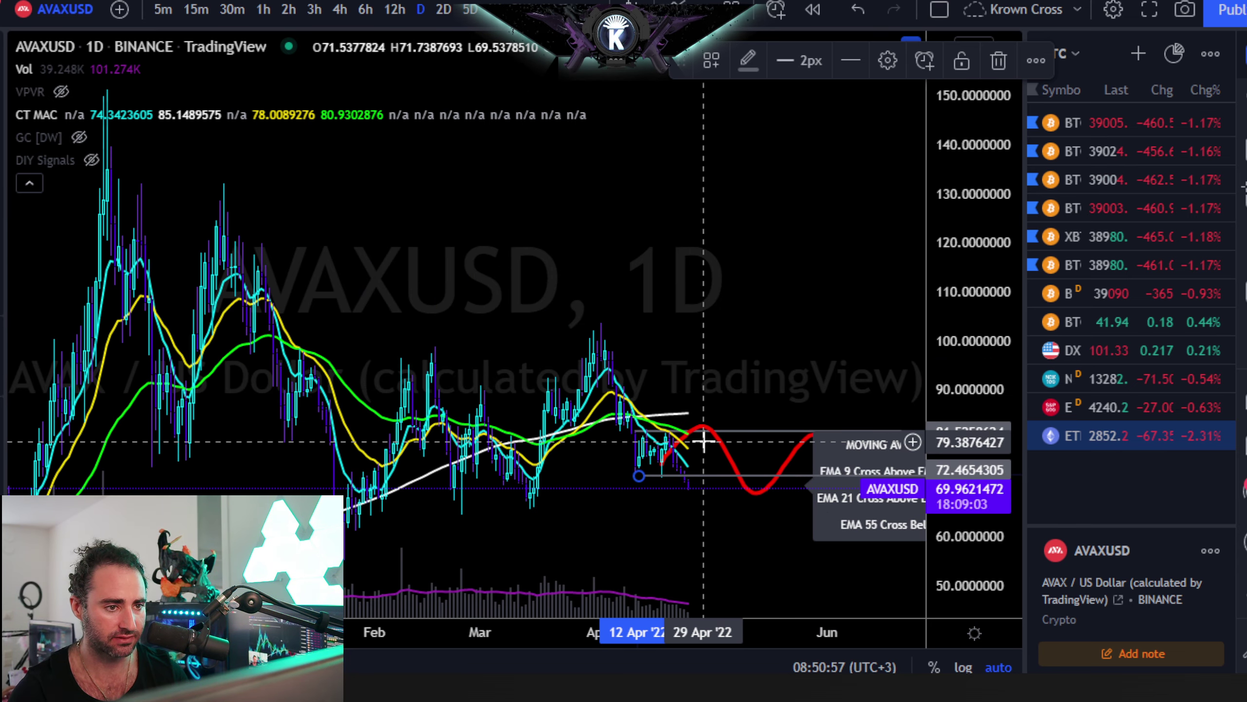